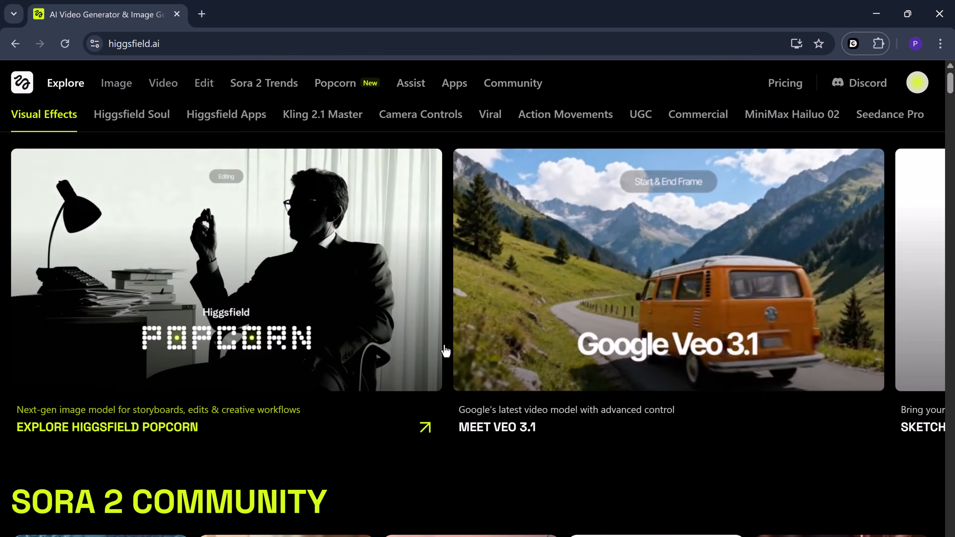
Browse the Higgsfield home page from the featured models through the Sora 2 Community, Soul, Apps and Kling 2.1 Master sections
scroll(445, 351, down, 6)
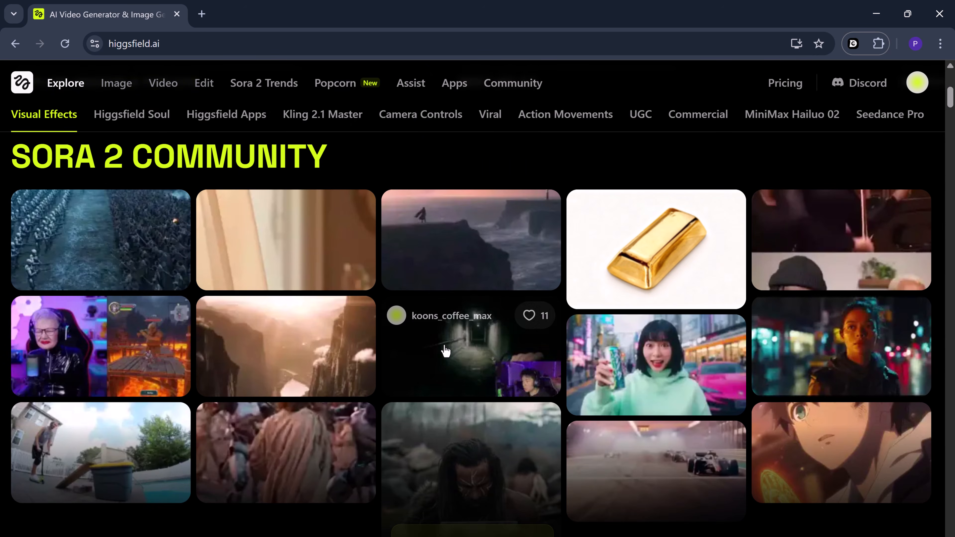
scroll(444, 348, down, 1)
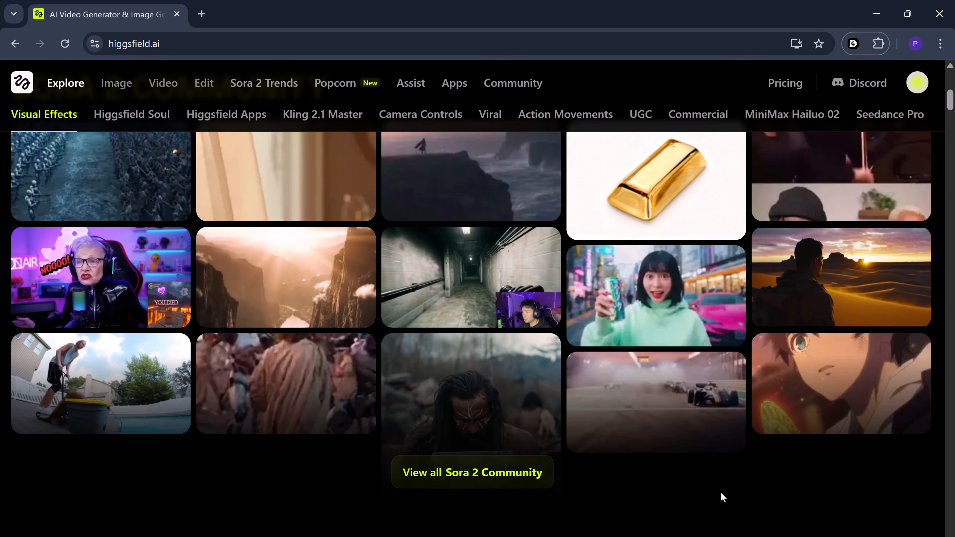
scroll(721, 491, down, 7)
scroll(650, 454, down, 12)
scroll(652, 461, down, 18)
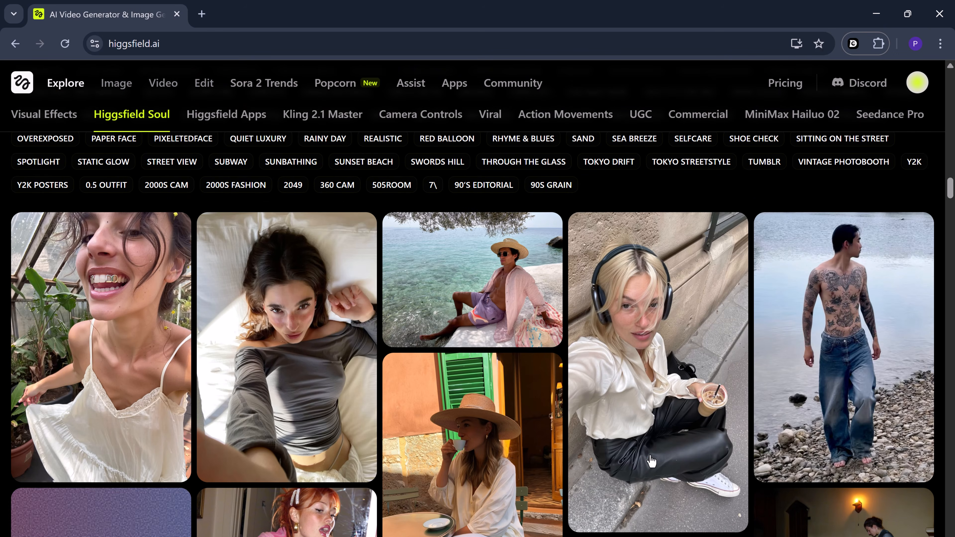
scroll(652, 461, down, 2)
scroll(652, 461, down, 8)
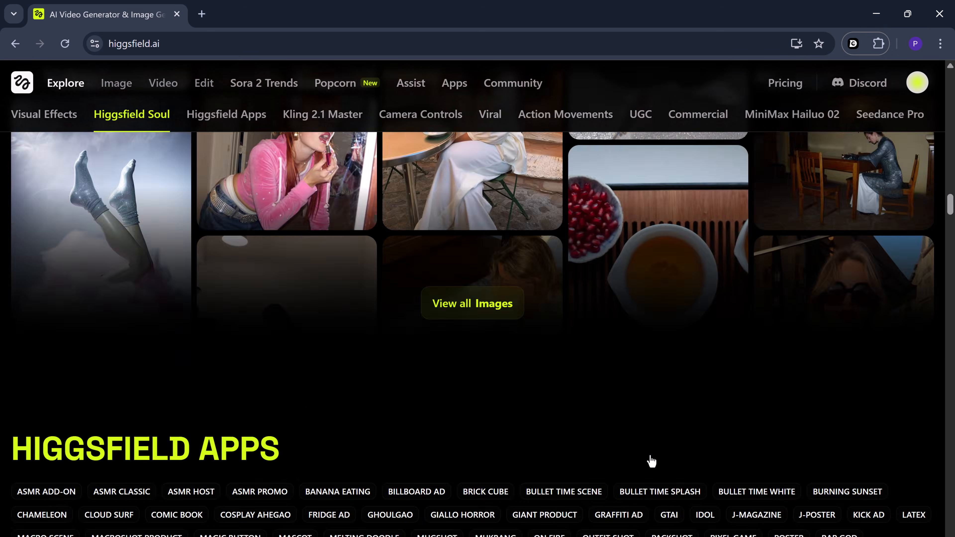
scroll(652, 461, down, 1)
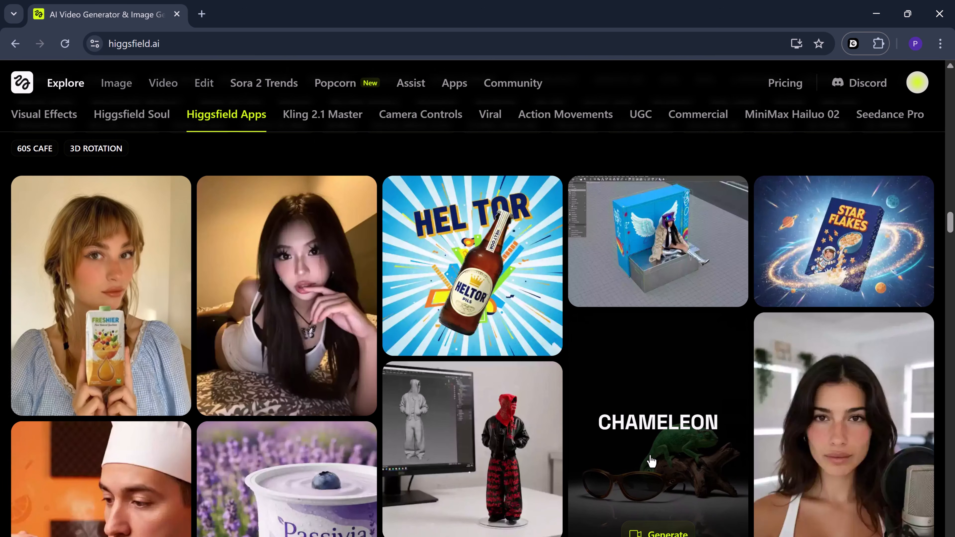
scroll(652, 461, down, 6)
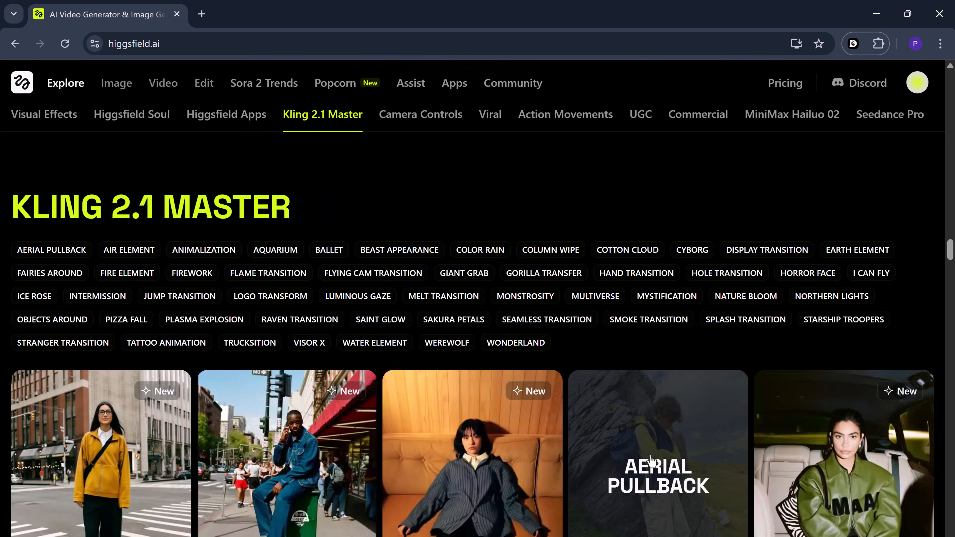
scroll(652, 461, down, 6)
scroll(652, 461, down, 10)
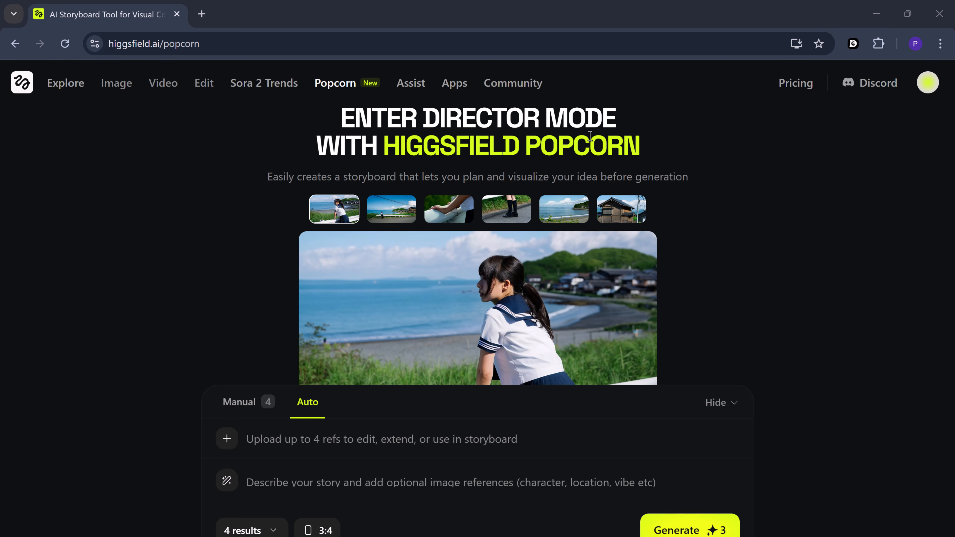
Examine the six sample storyboard frames on the Higgsfield Popcorn page, from the girl by the sea to the wooden house
click(394, 198)
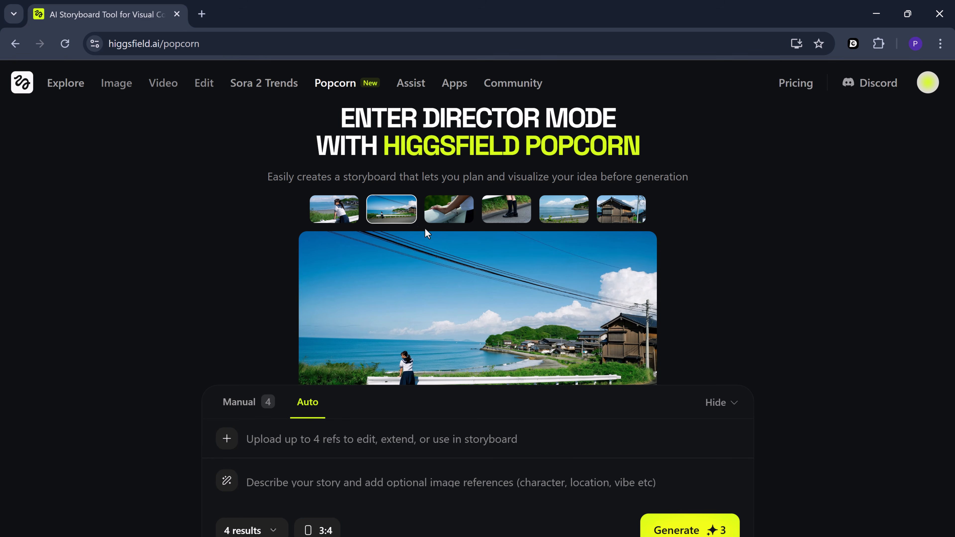
click(447, 216)
click(493, 214)
click(566, 217)
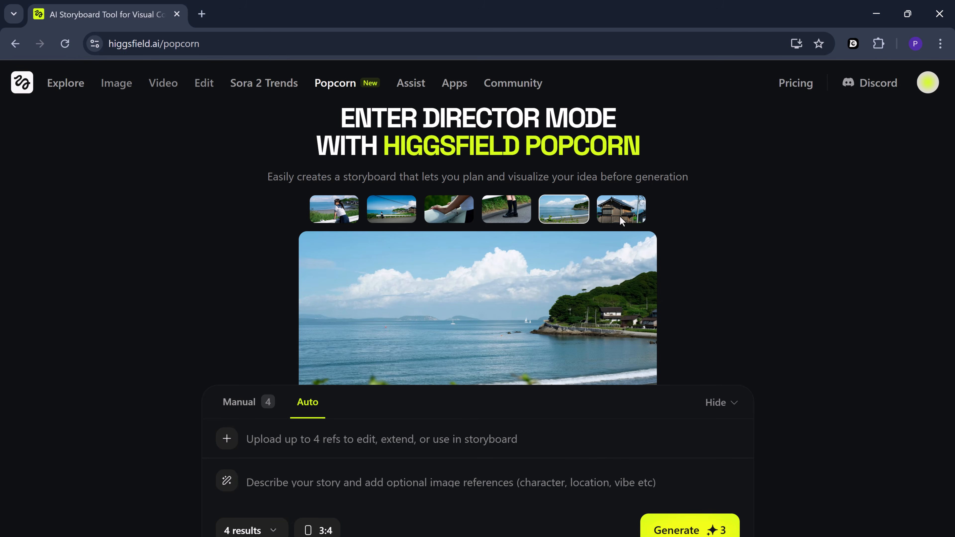
click(621, 216)
click(349, 219)
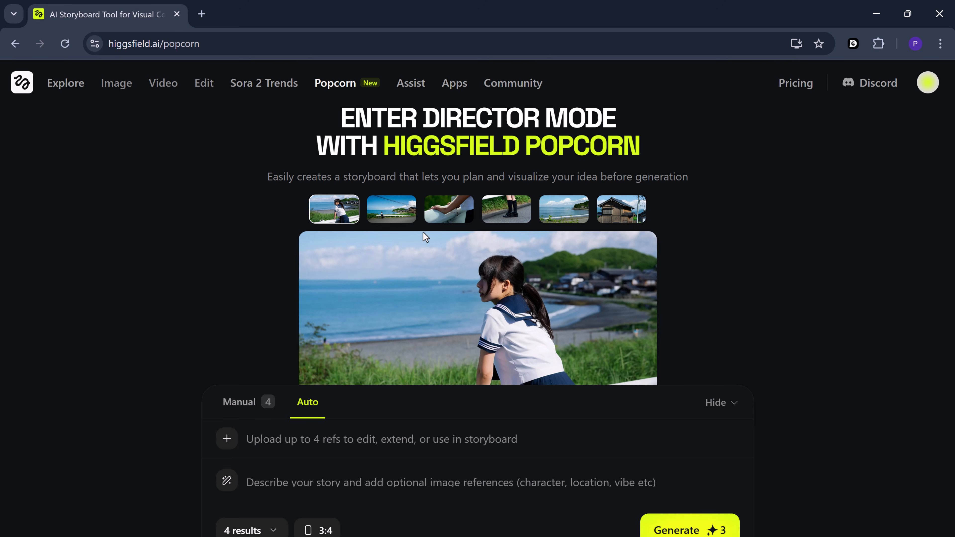
click(401, 217)
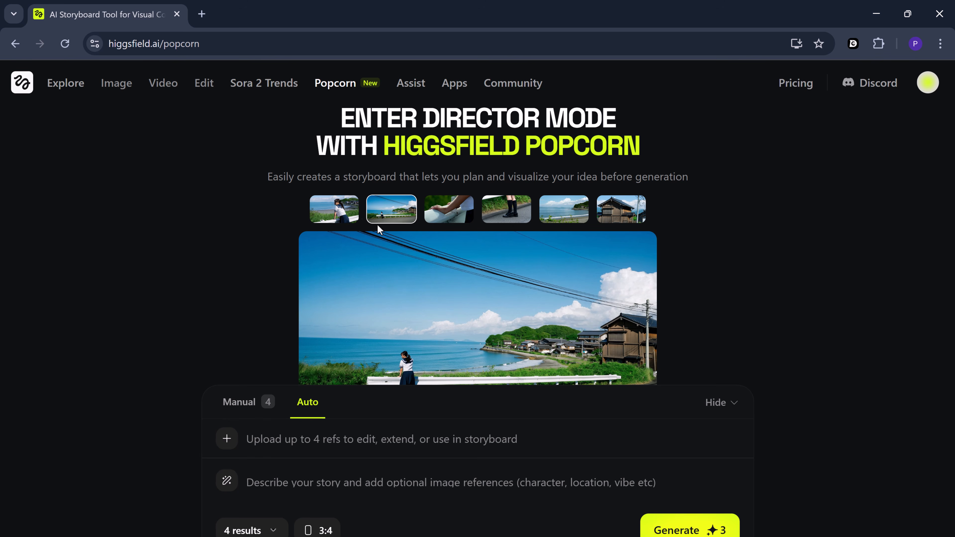
click(338, 202)
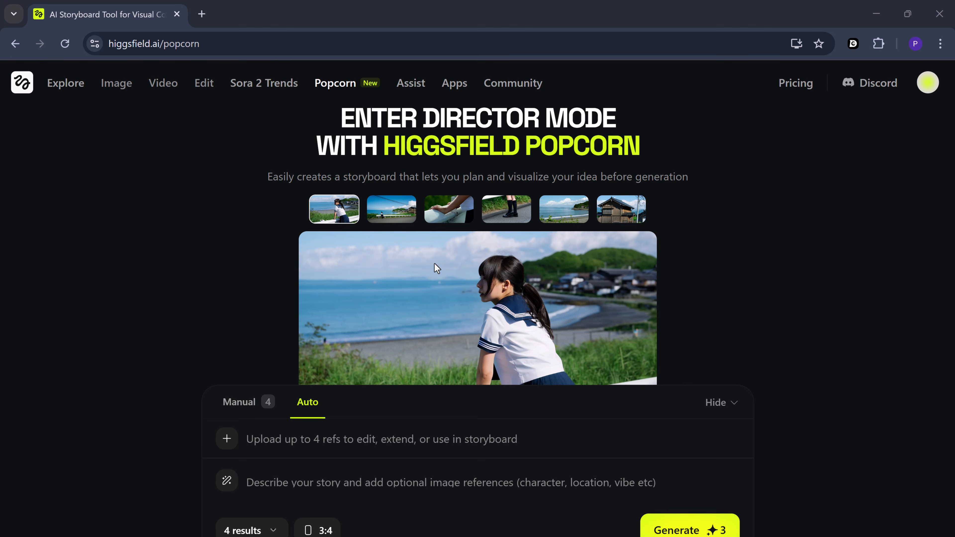
click(389, 218)
click(447, 216)
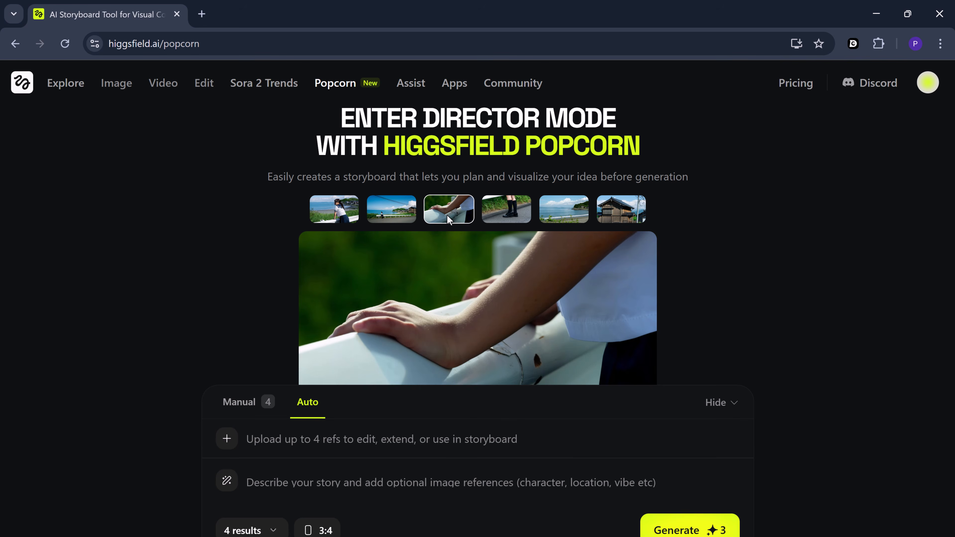
click(485, 215)
click(563, 217)
click(620, 216)
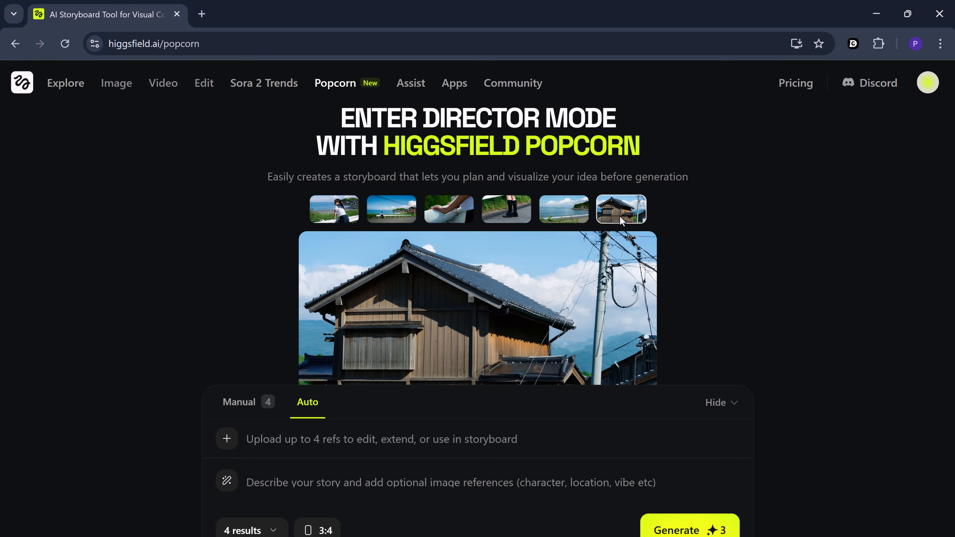
click(356, 219)
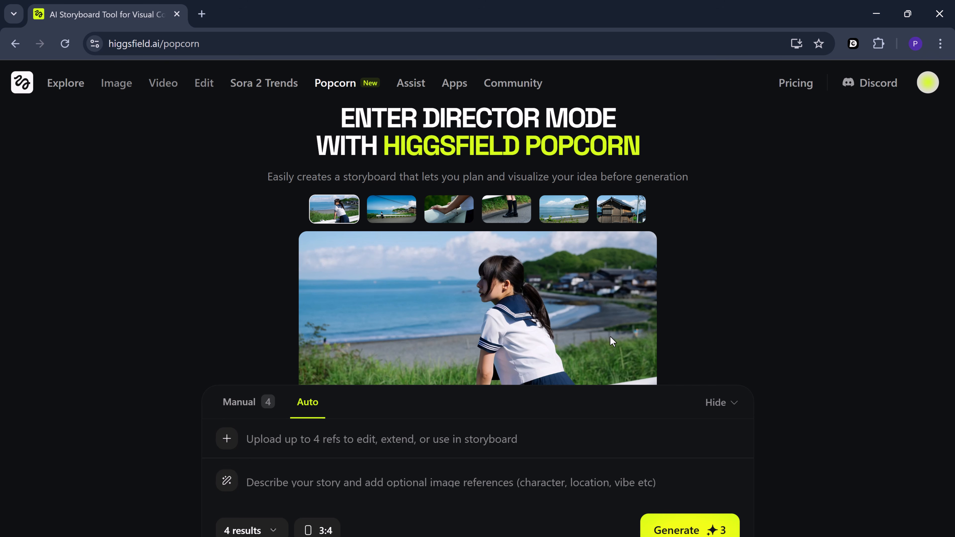
click(402, 218)
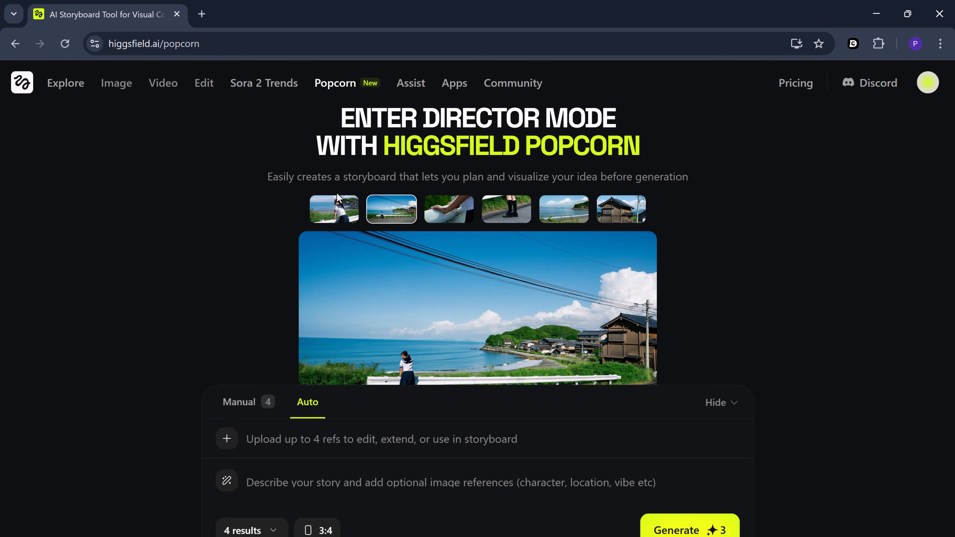
click(343, 207)
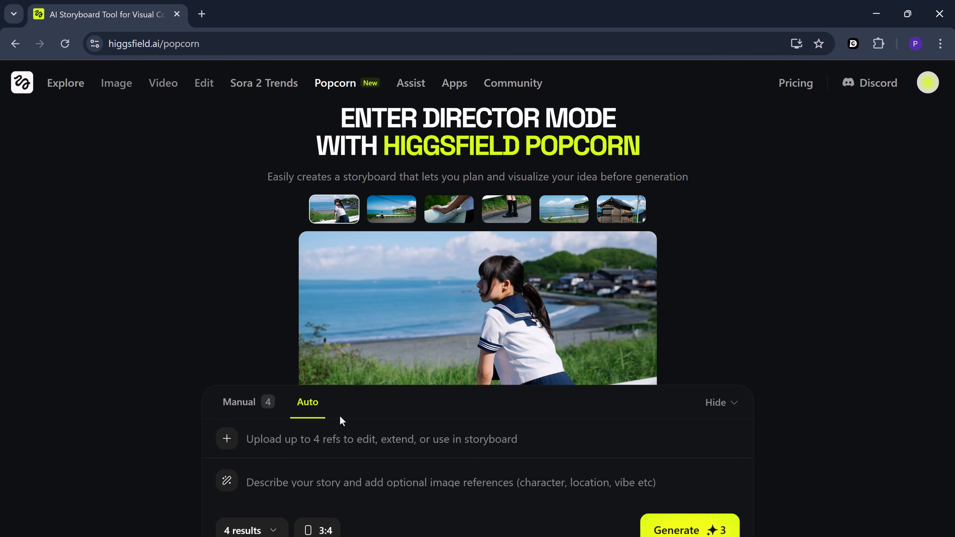
View the scene-by-scene layout of the Manual storyboard mode and return to Auto mode
click(243, 412)
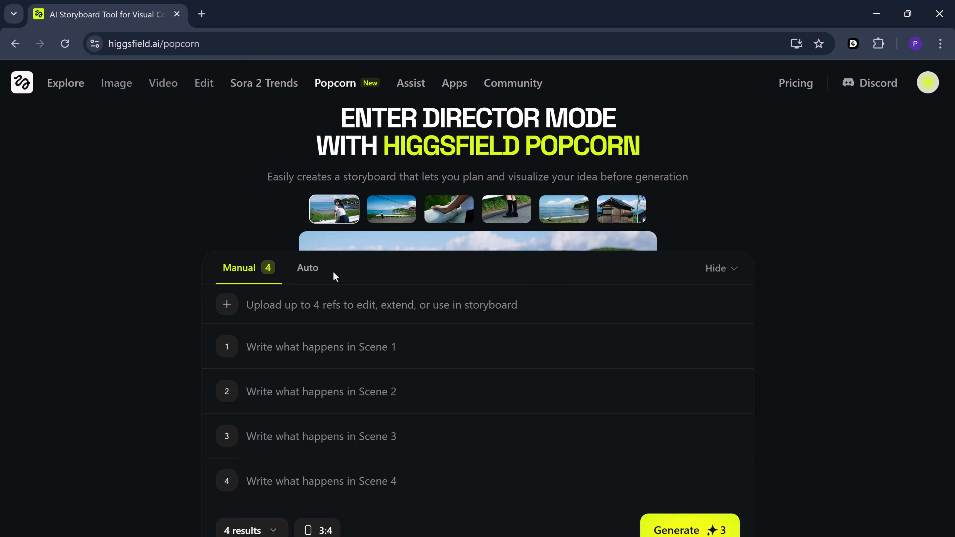
click(321, 268)
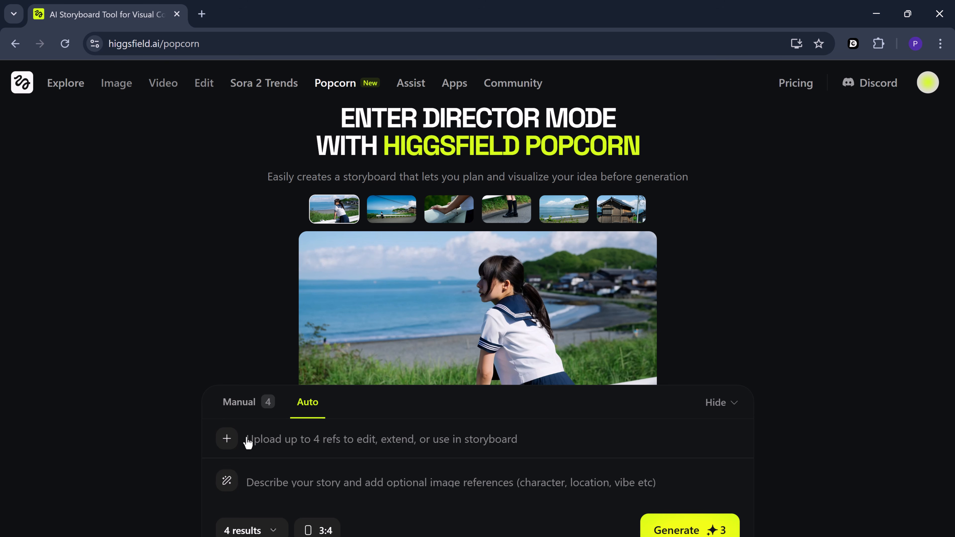
Upload photo 15 from the photos folder as the reference image for the storyboard
click(223, 440)
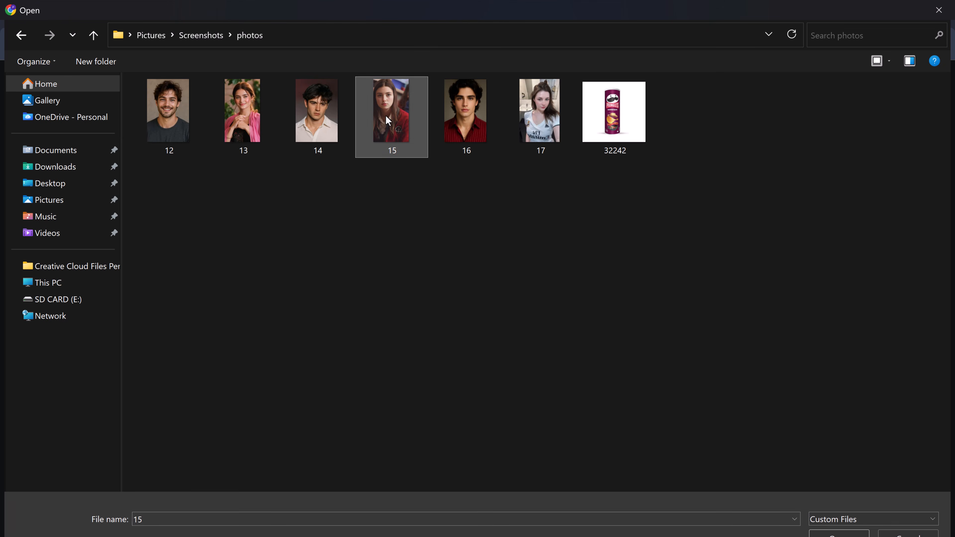
double_click(387, 113)
Enter the story prompt "The lone private investigator lights a cigarette under a flickering streetlamp, chasing the truth through rain-soaked alleys. Film noir, 1950s black and white mood."
click(316, 487)
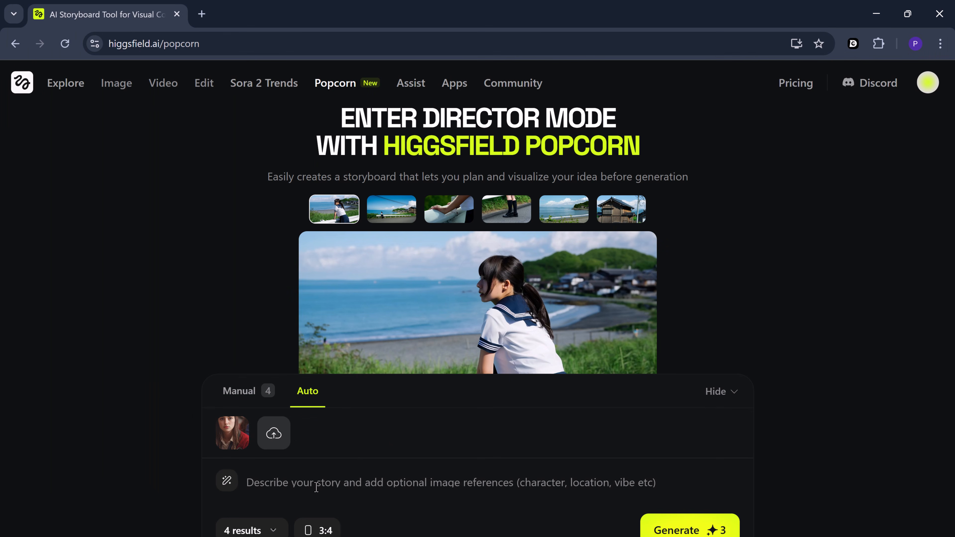
text(The lone private investigator lights a cigarette under a flickering streetlamp, chasing the truth through rain-soaked alleys. Film noir, 1950s black and white mood.)
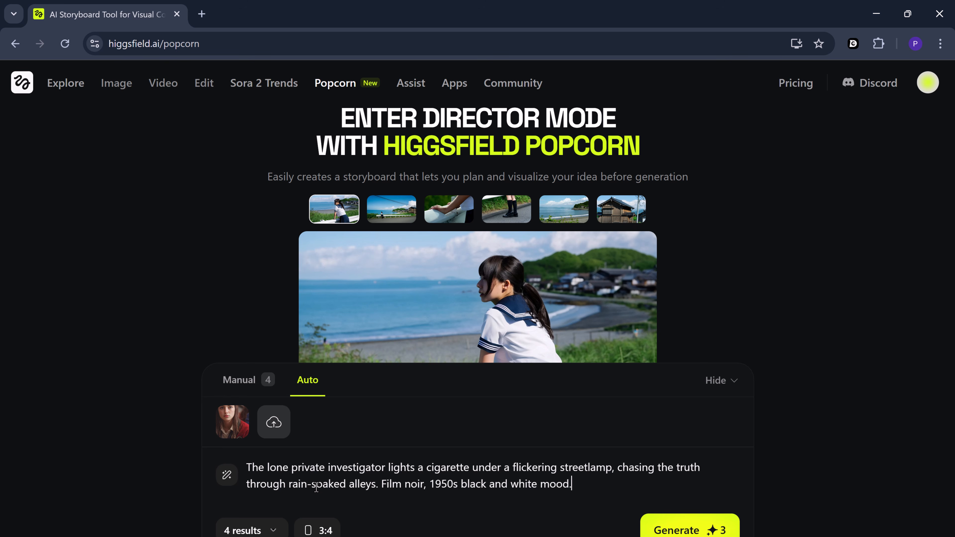
Generate the private investigator storyboard with 4 results in a 3:2 aspect ratio
click(278, 528)
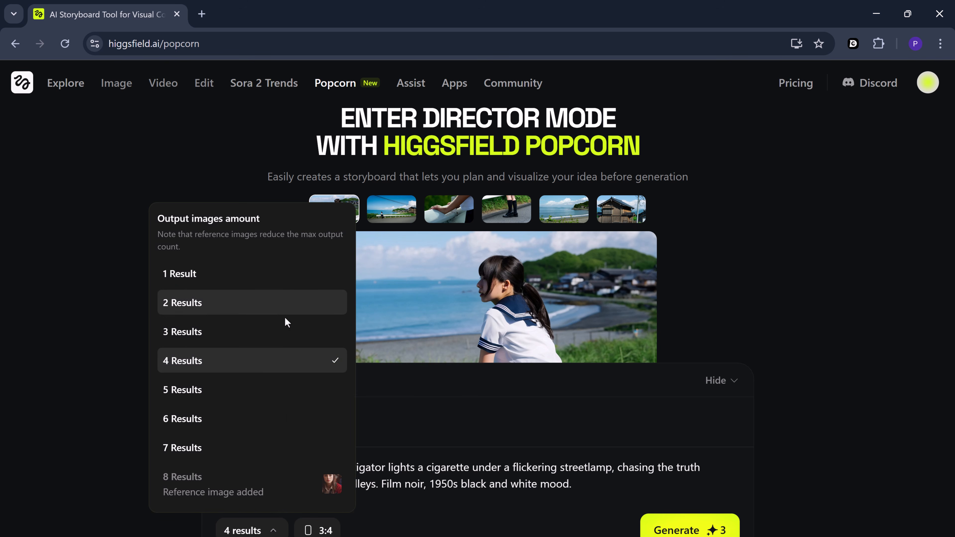
click(288, 370)
click(317, 531)
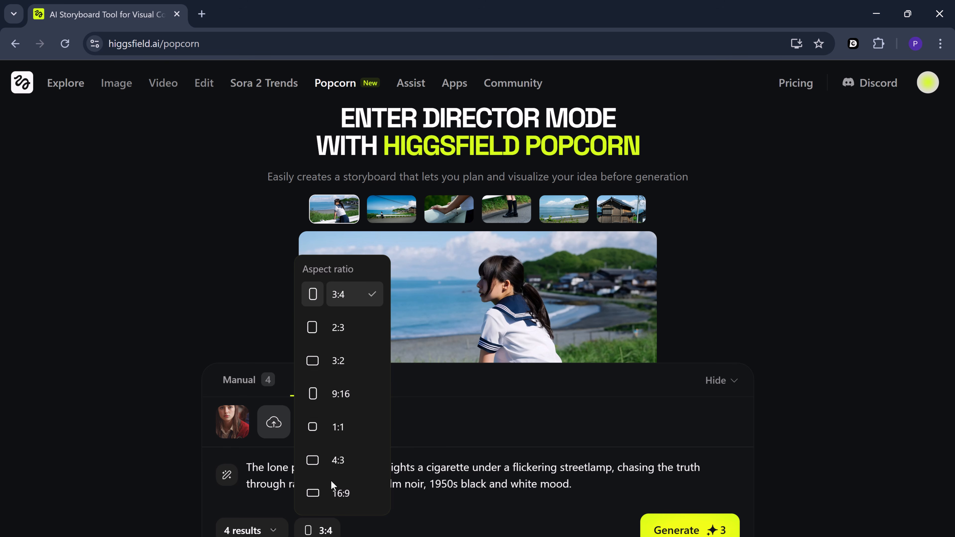
click(332, 361)
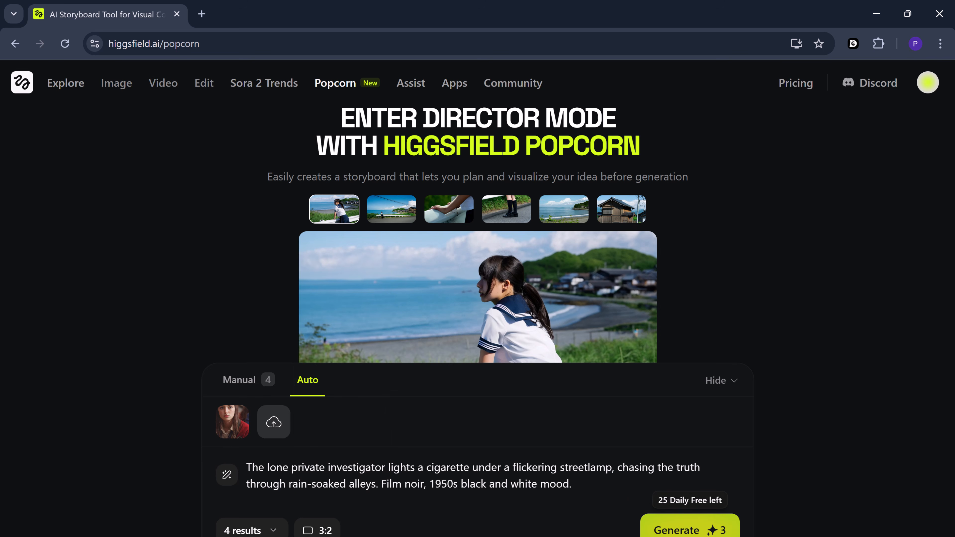
click(690, 527)
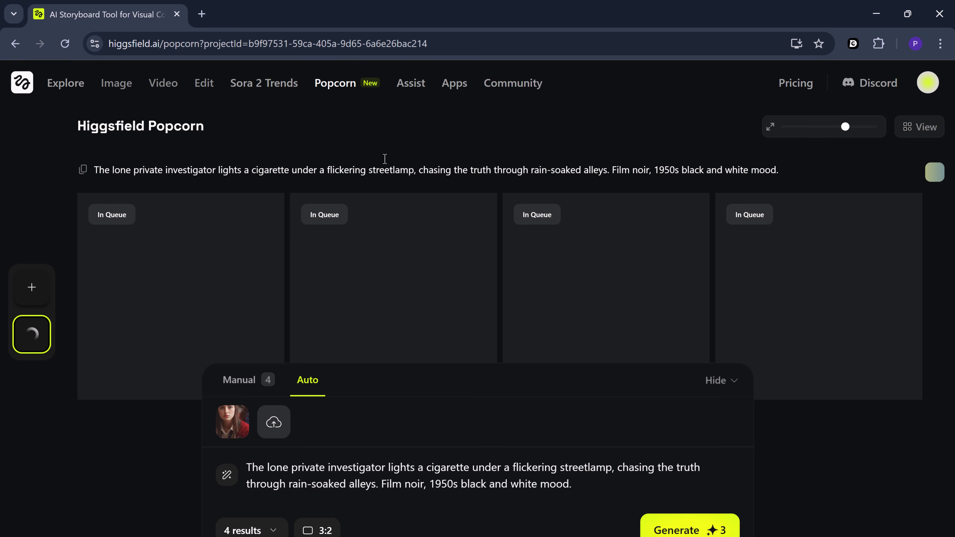
Review the generated film noir frames and enlarge the one of the woman holding the flame
scroll(390, 154, down, 1)
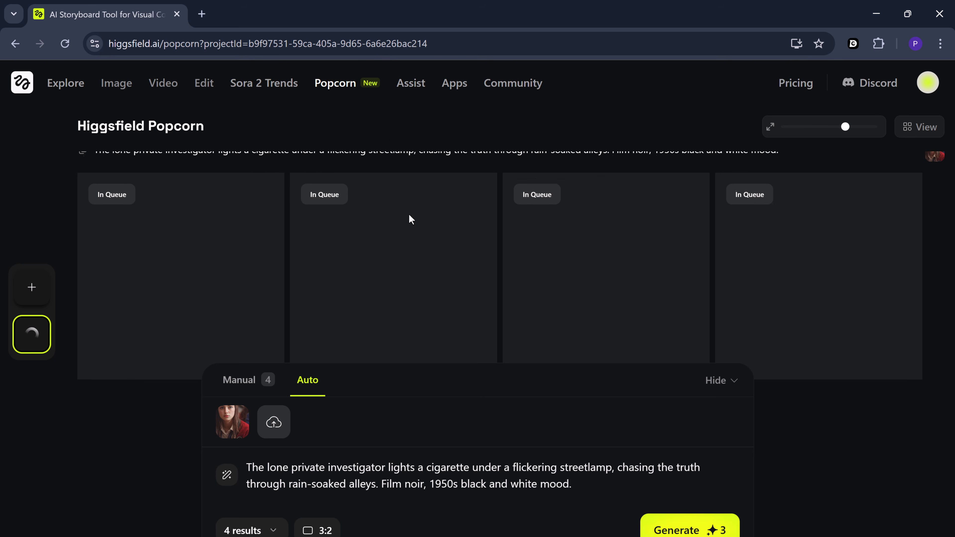
scroll(410, 218, up, 1)
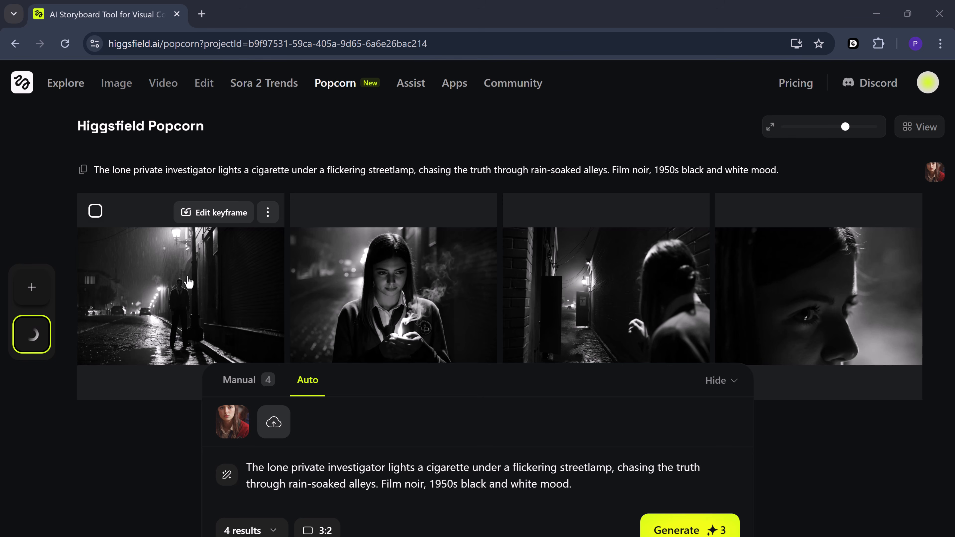
click(387, 316)
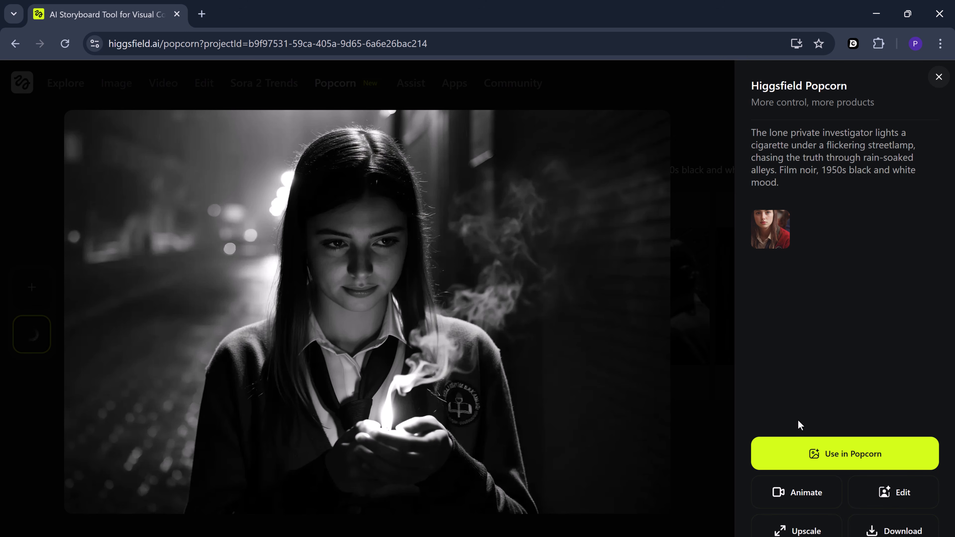
click(666, 424)
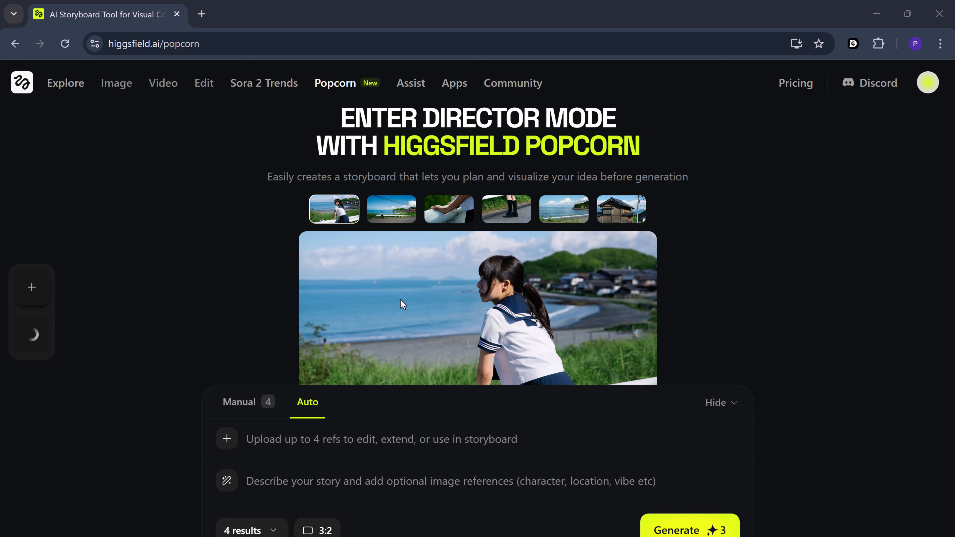
Upload photo 12 with the prompt "The man journeys through an ancient forest in search of a dragon. Soft sunlight filters through enchanted trees, lush greenery, Ghibli-style fantasy."
click(227, 440)
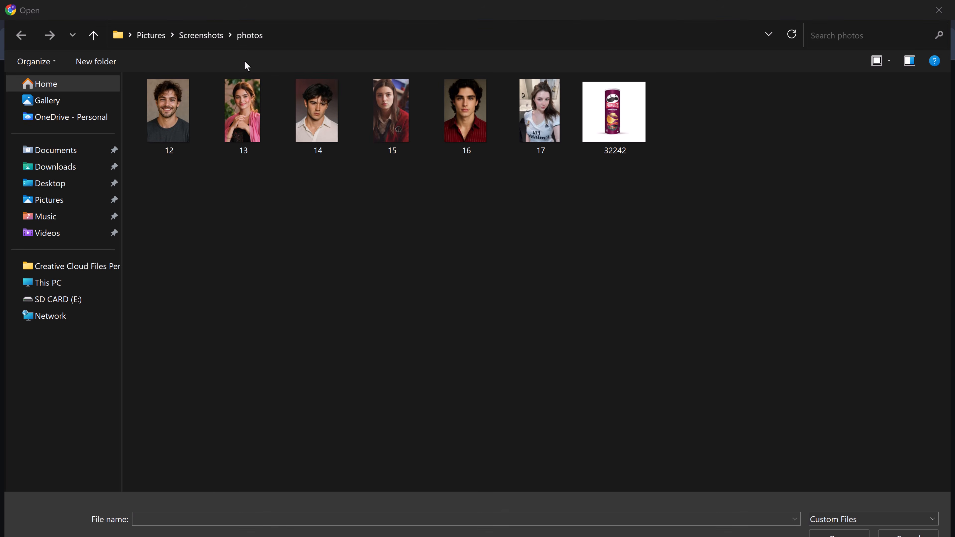
double_click(172, 126)
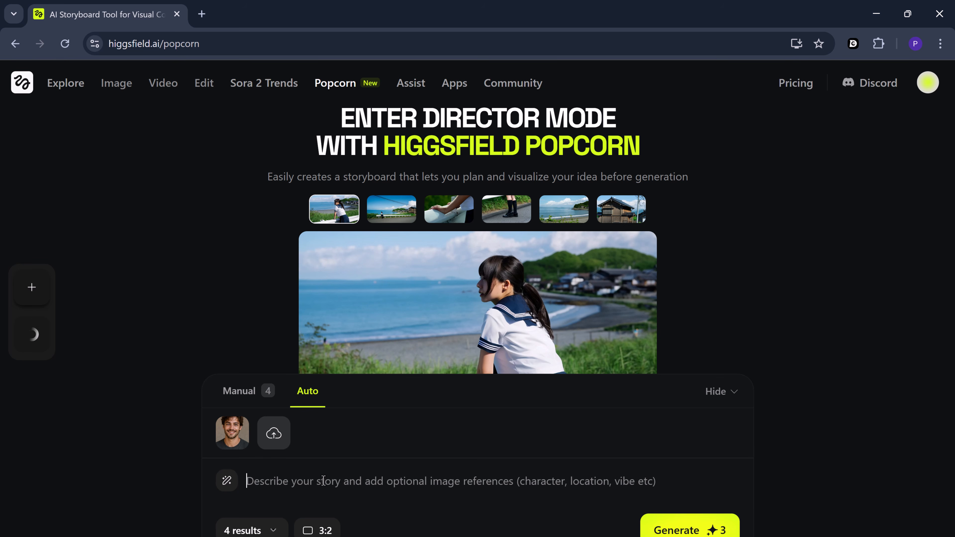
click(323, 480)
text(The man journeys through an ancient forest in search of a dragon. Soft sunlight filters through enchanted trees, lush greenery, Ghibli-style fantasy.)
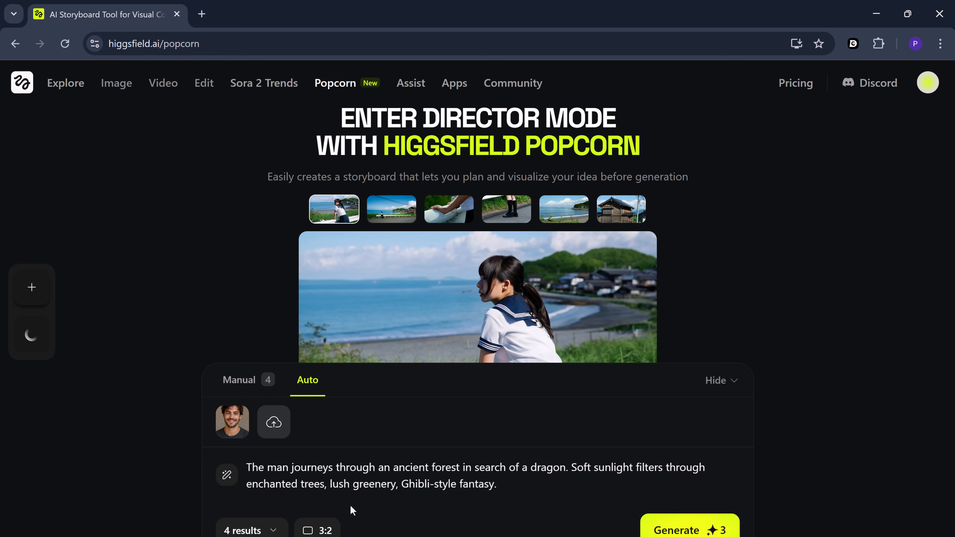
Set the output images amount for the forest storyboard to 6 results
click(263, 531)
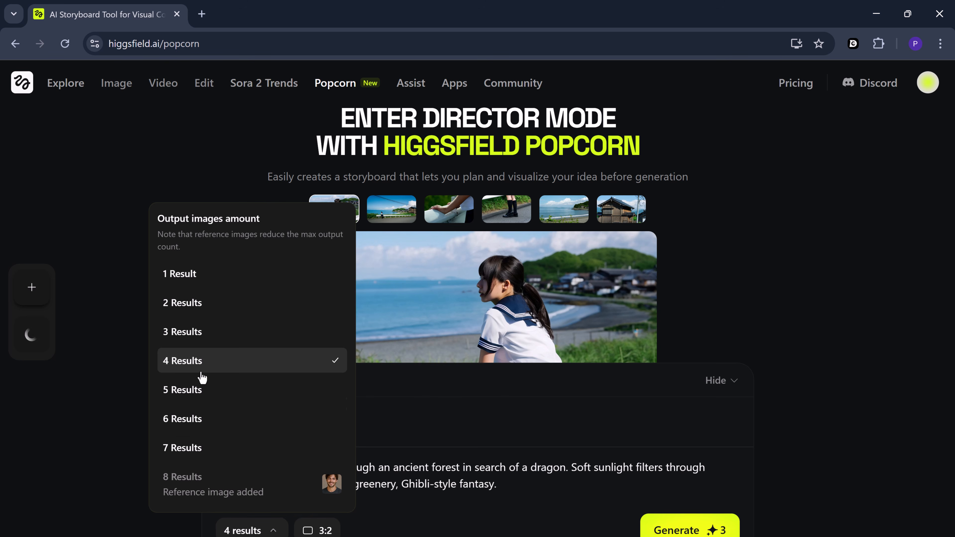
click(203, 424)
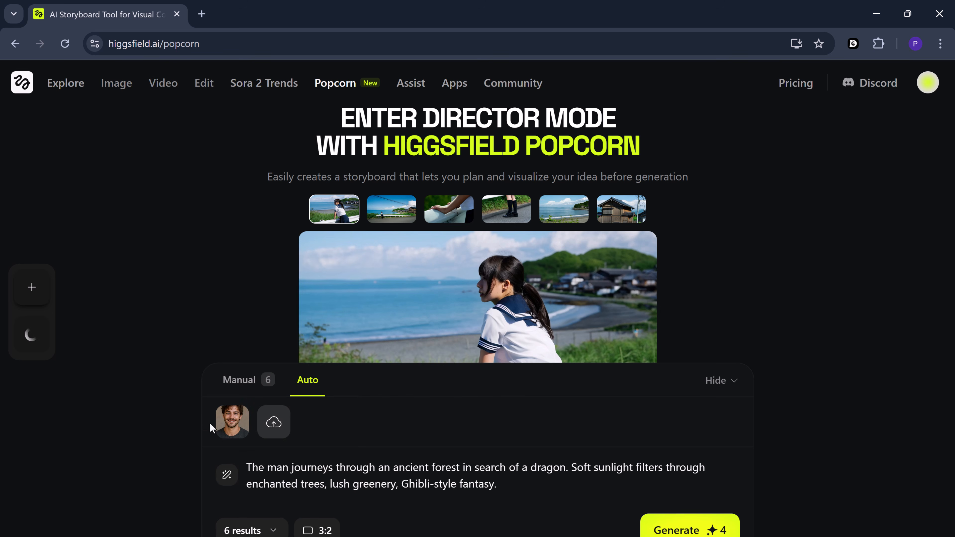
Generate the forest storyboard in a 2:3 aspect ratio
click(317, 530)
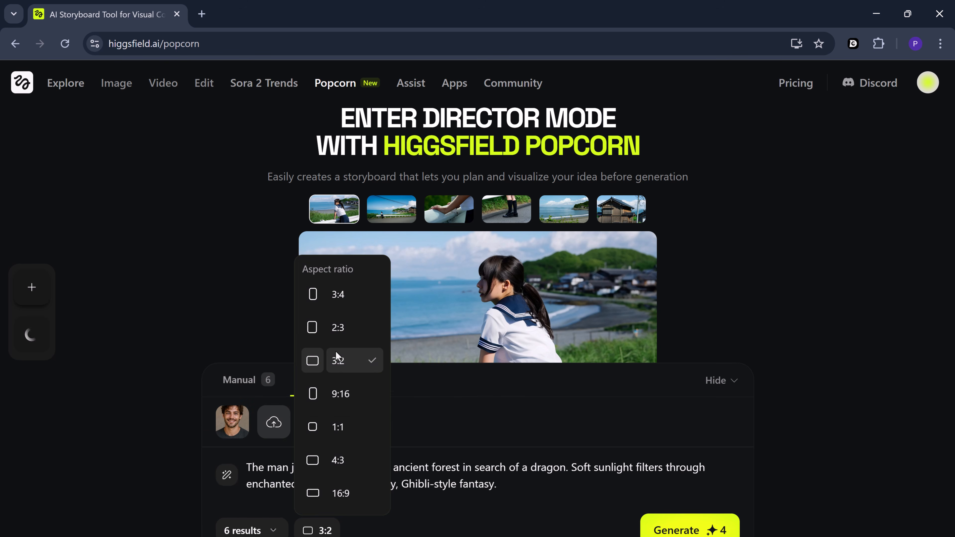
click(340, 328)
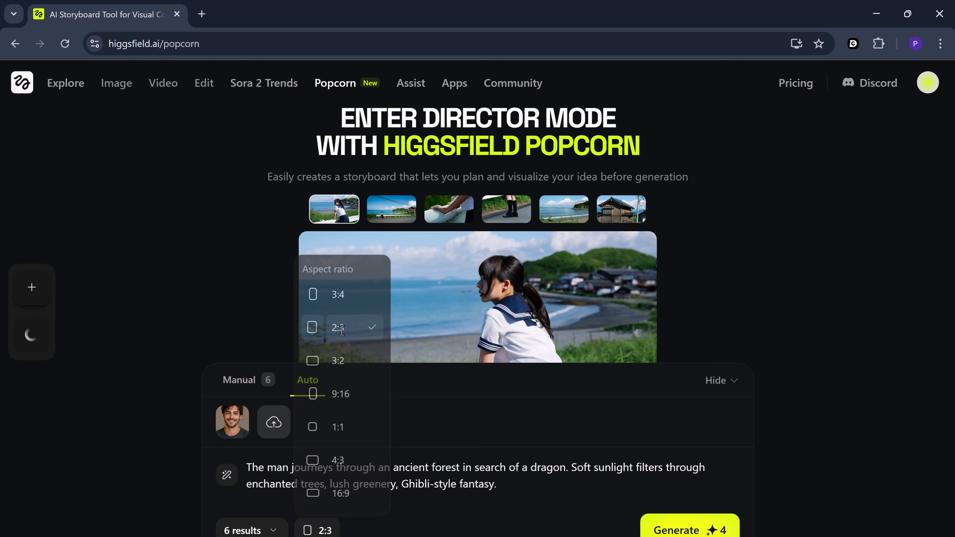
click(677, 530)
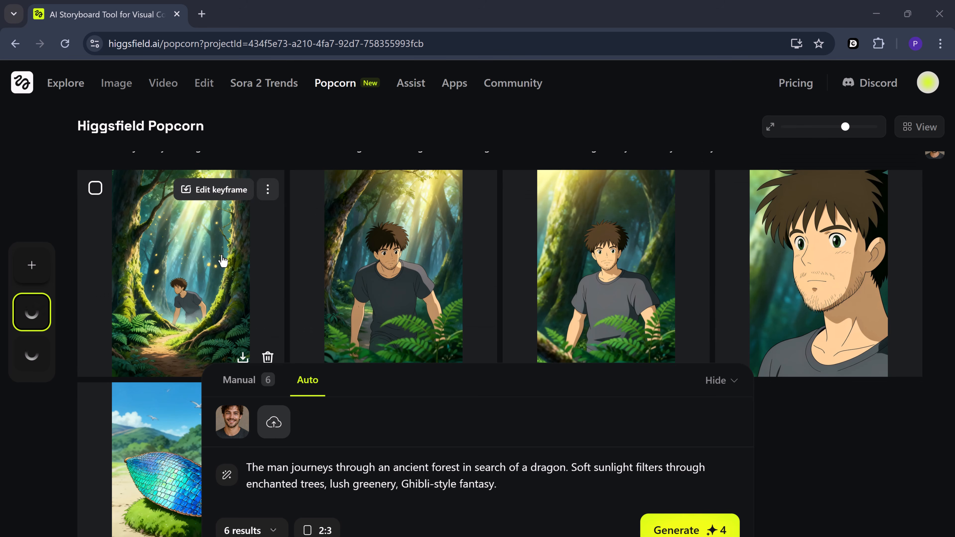
Review the generated forest frames with the prompt area collapsed, and enlarge the second frame of the man among the ferns
scroll(504, 233, down, 3)
scroll(504, 234, down, 3)
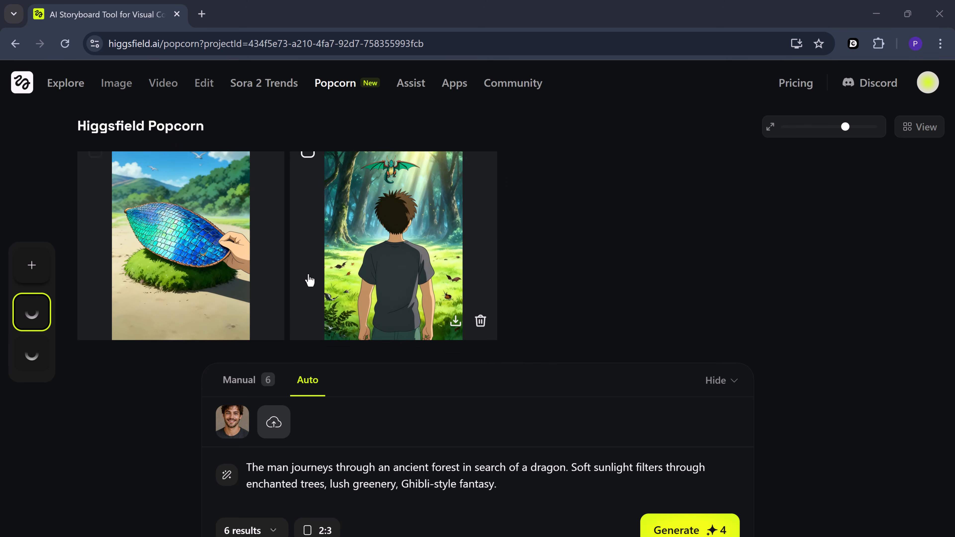
scroll(309, 277, up, 5)
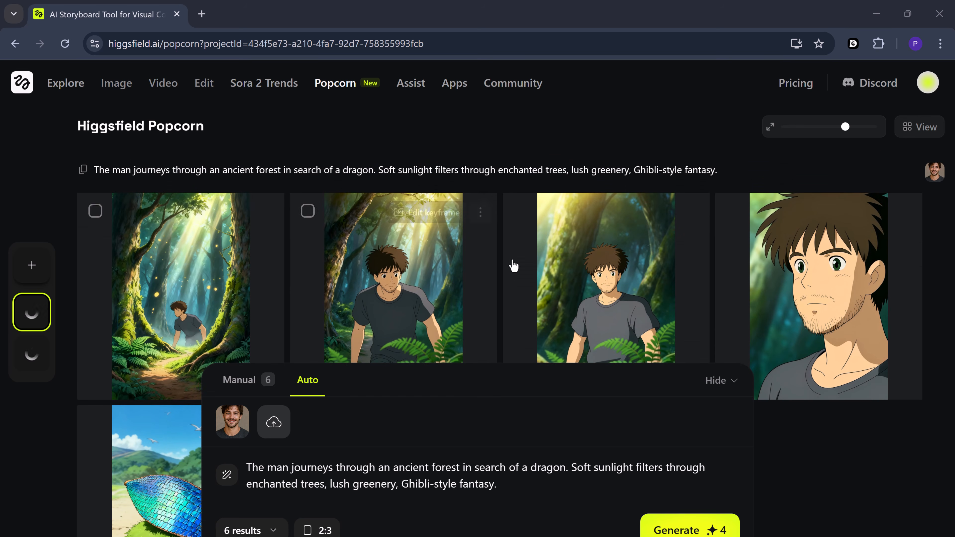
scroll(437, 263, down, 1)
click(734, 381)
mouse_move(241, 265)
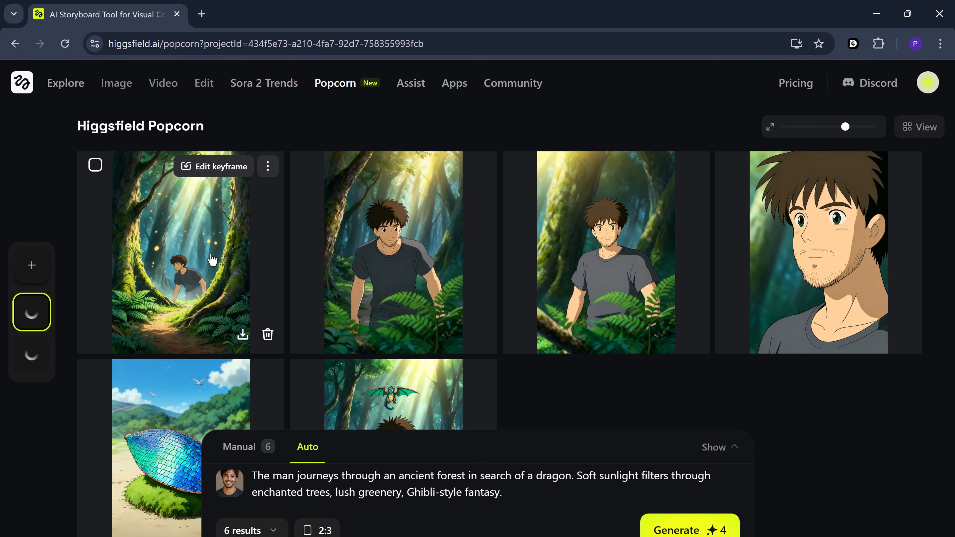
click(376, 251)
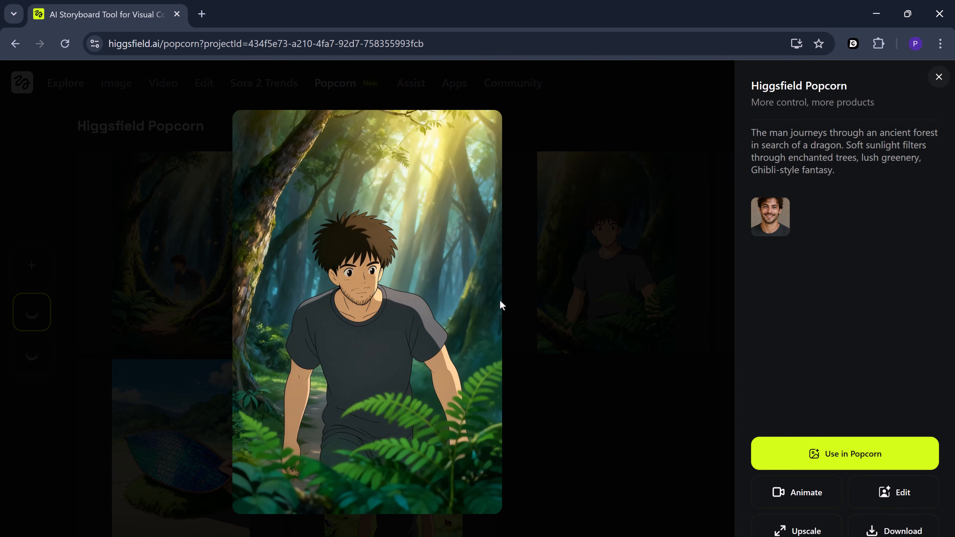
click(939, 78)
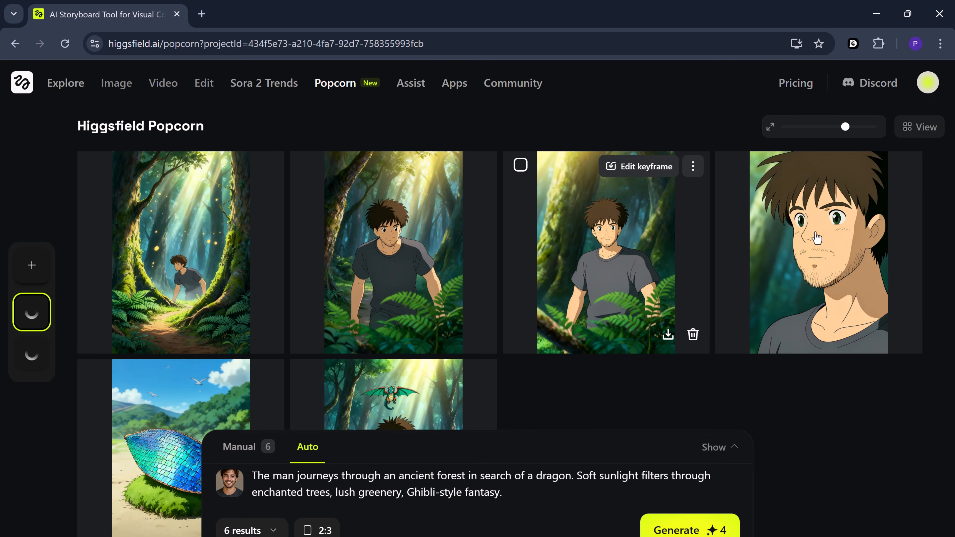
scroll(367, 316, down, 4)
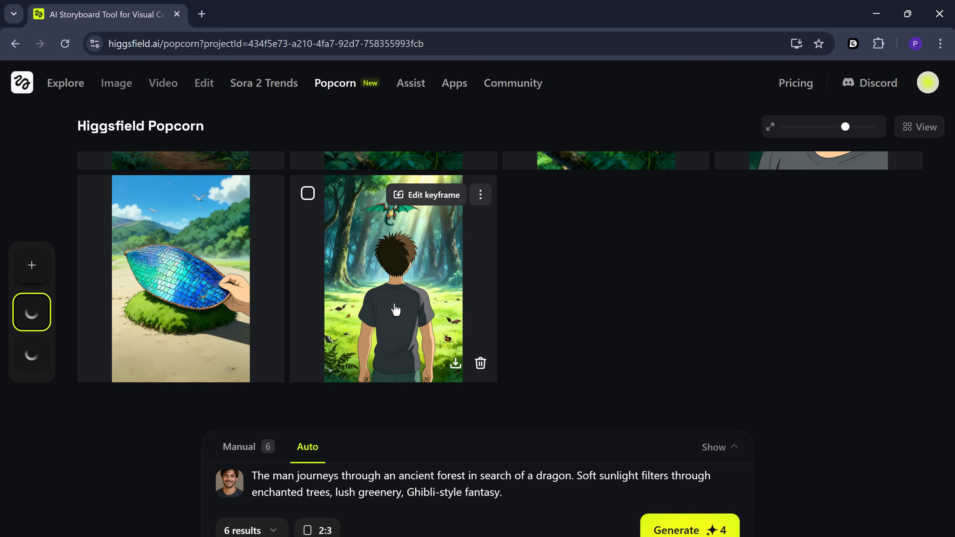
scroll(477, 320, up, 5)
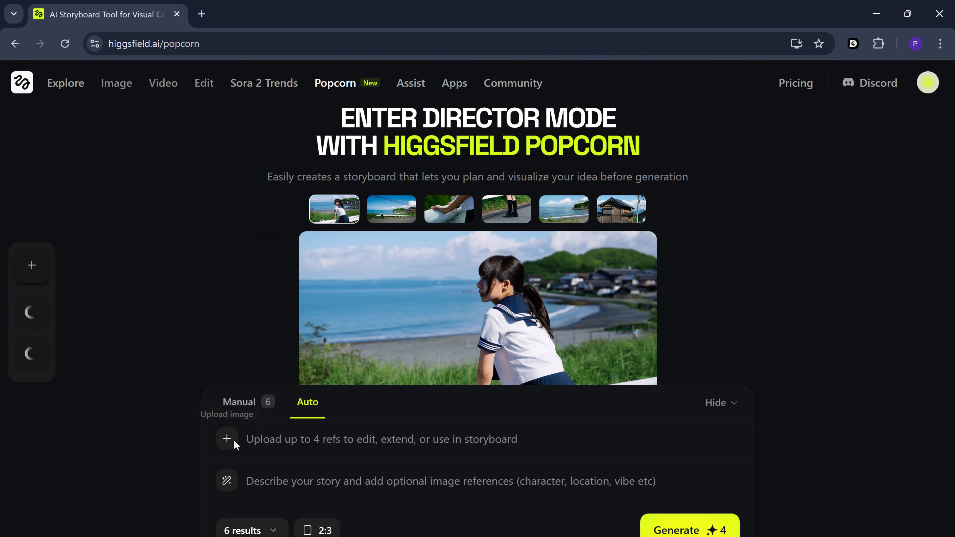
Start a new storyboard with photos 17 and 32242 as references and the prompt "The woman walks through Tokyo with an object from IMG2"
click(234, 441)
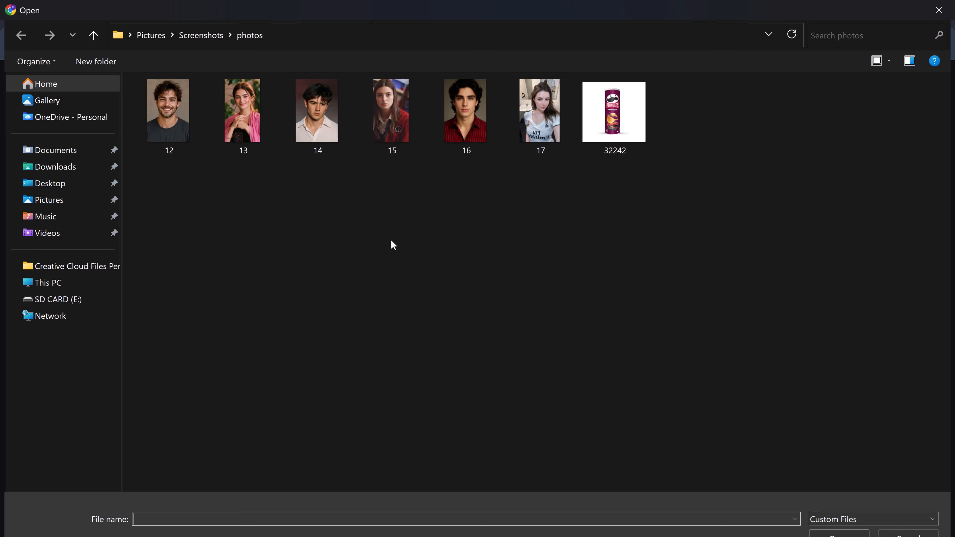
double_click(540, 132)
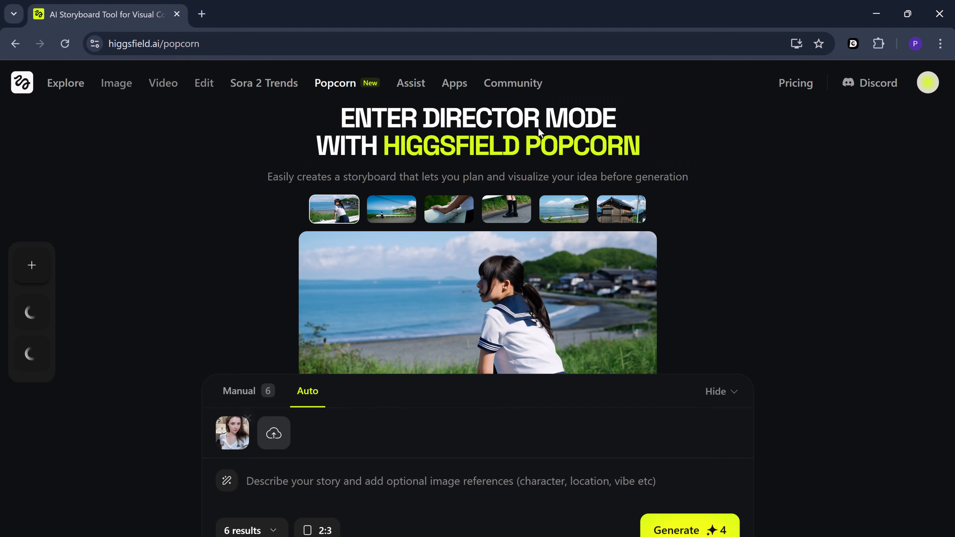
click(274, 437)
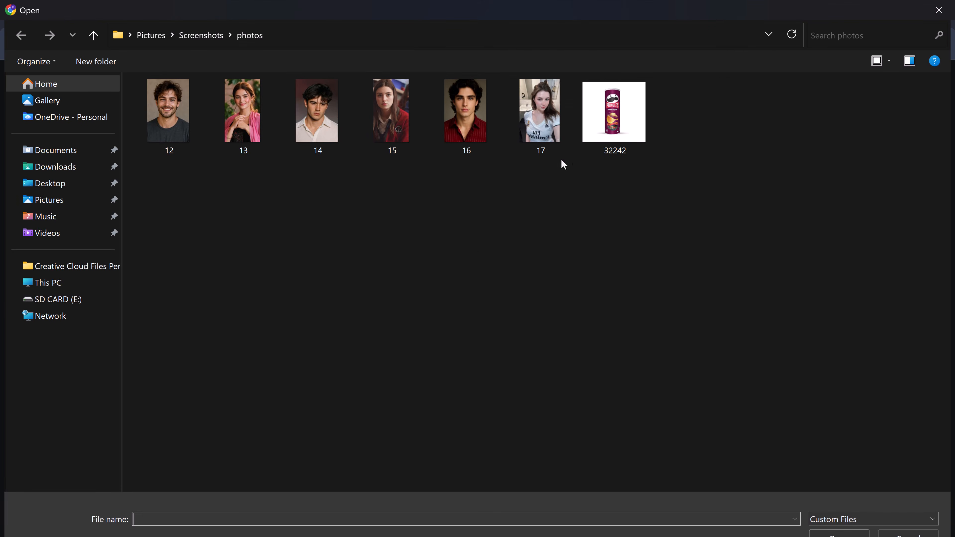
double_click(614, 128)
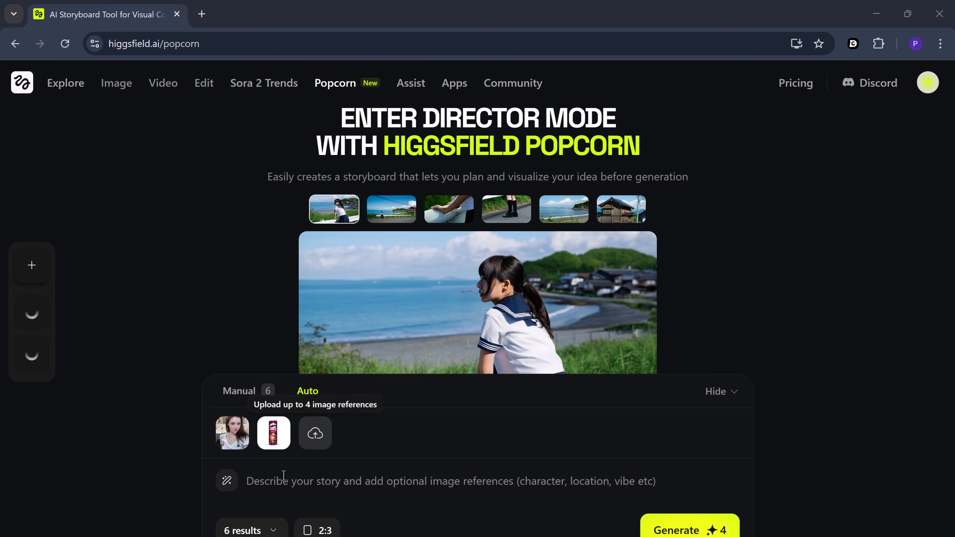
click(299, 487)
text(The woman walks through Tokyo with an object from IMG2)
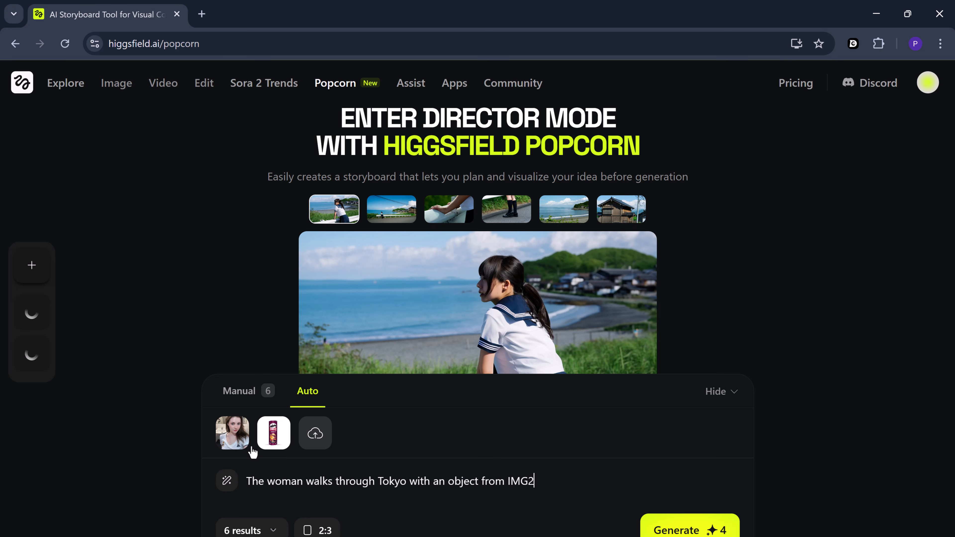
Generate the Tokyo storyboard with 3 results in a 2:3 aspect ratio
click(286, 531)
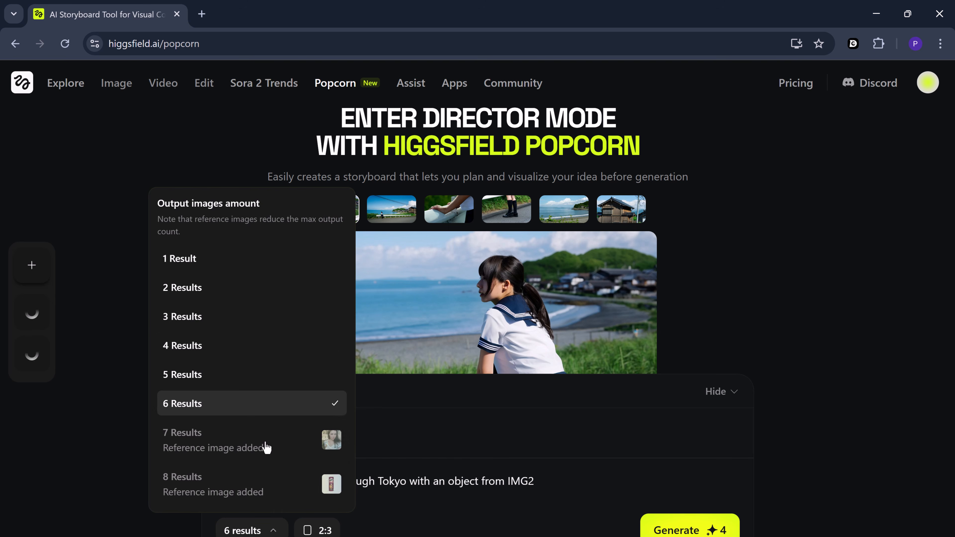
click(246, 323)
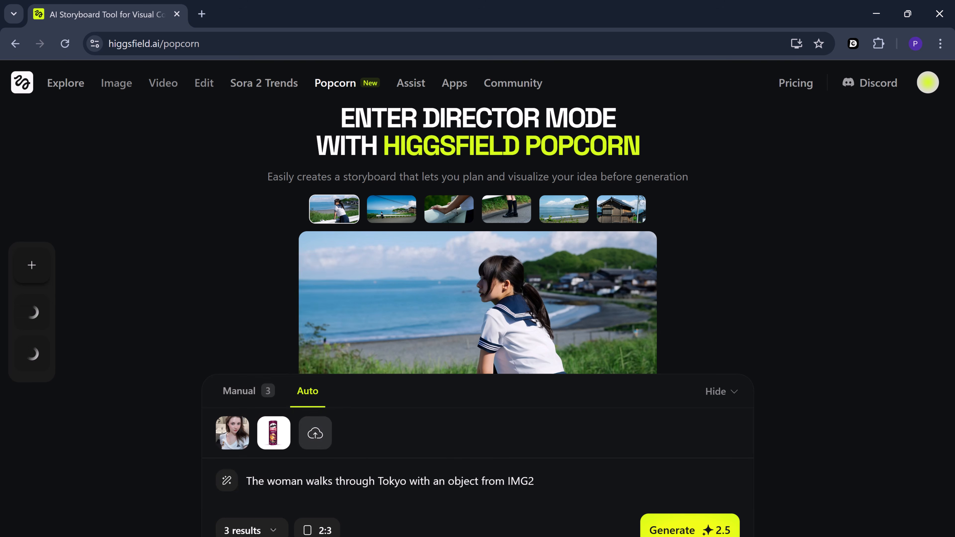
click(317, 531)
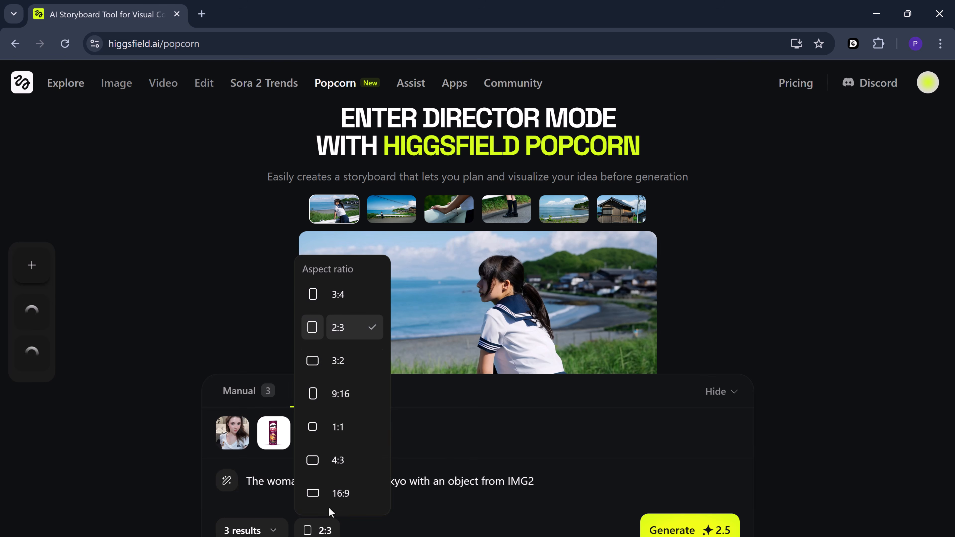
click(355, 334)
click(726, 531)
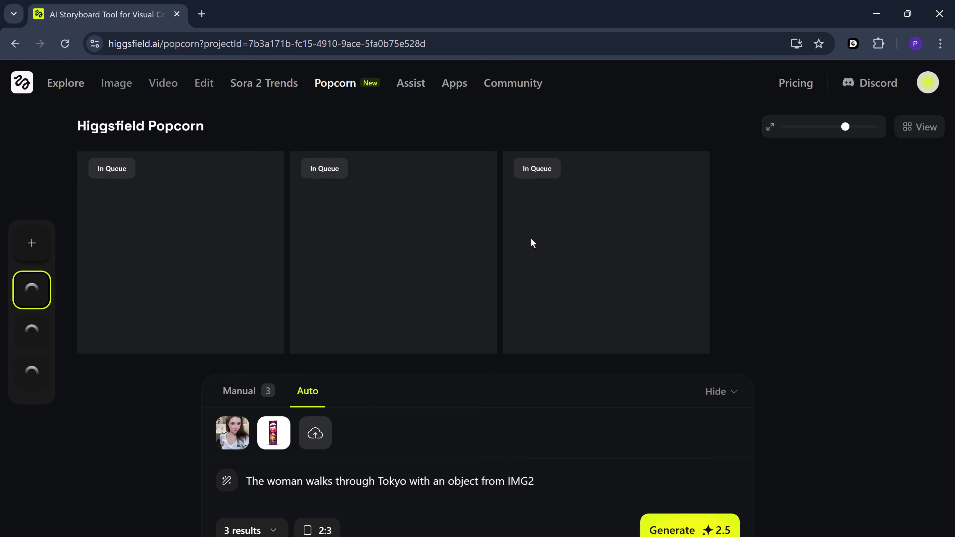
Examine enlarged Tokyo frames of the woman holding the Pringles can, and return to the storyboard
click(437, 211)
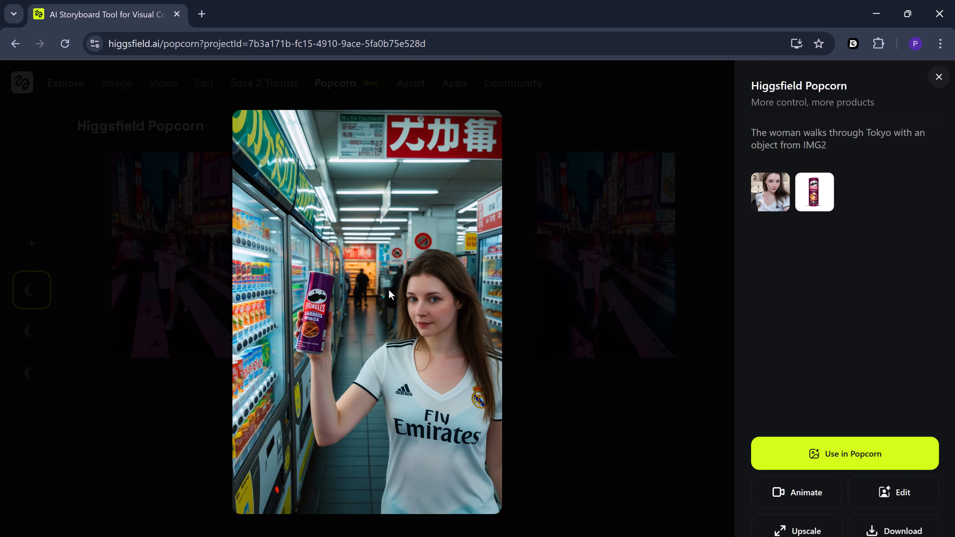
click(438, 241)
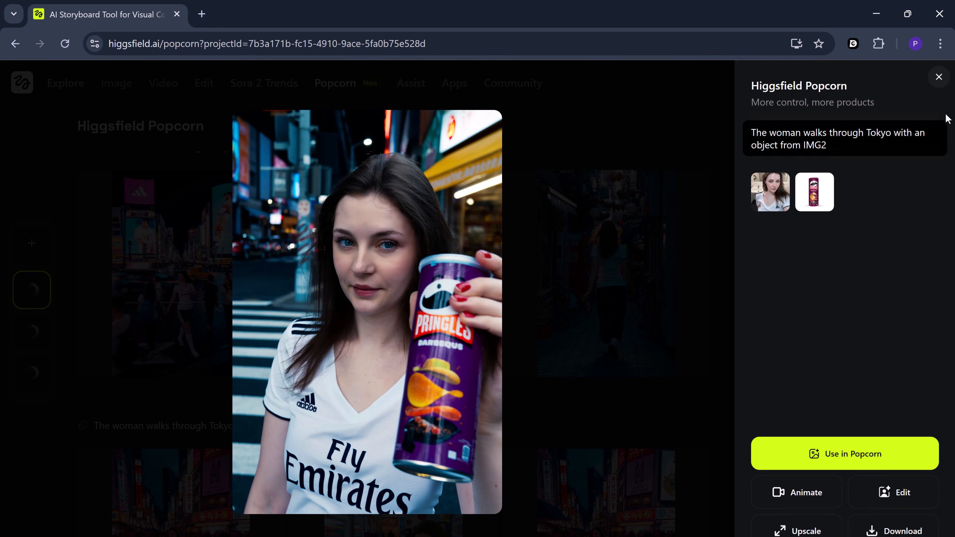
click(939, 77)
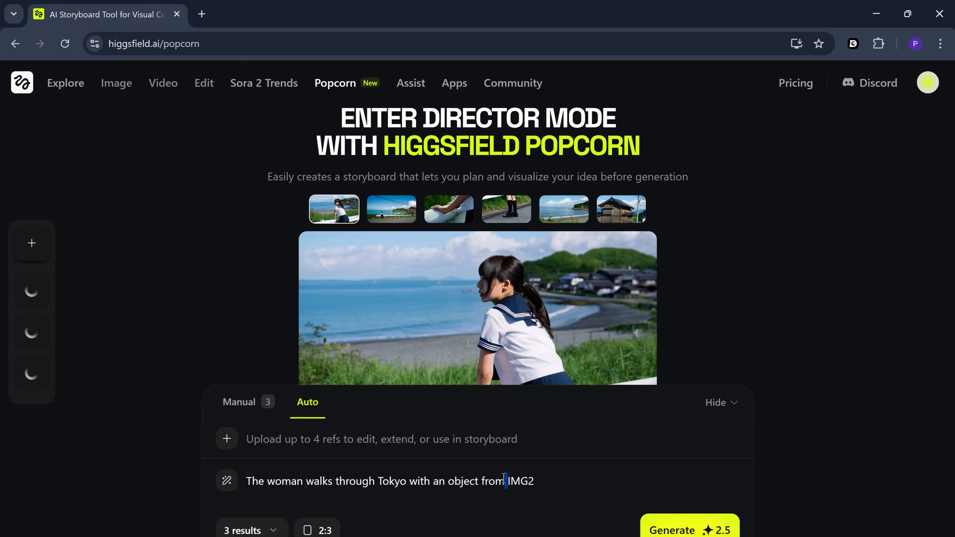
Clear the Tokyo prompt and upload photos 12, 13 and 15 as references in Manual mode
triple_click(504, 481)
key(BackSpace)
click(252, 405)
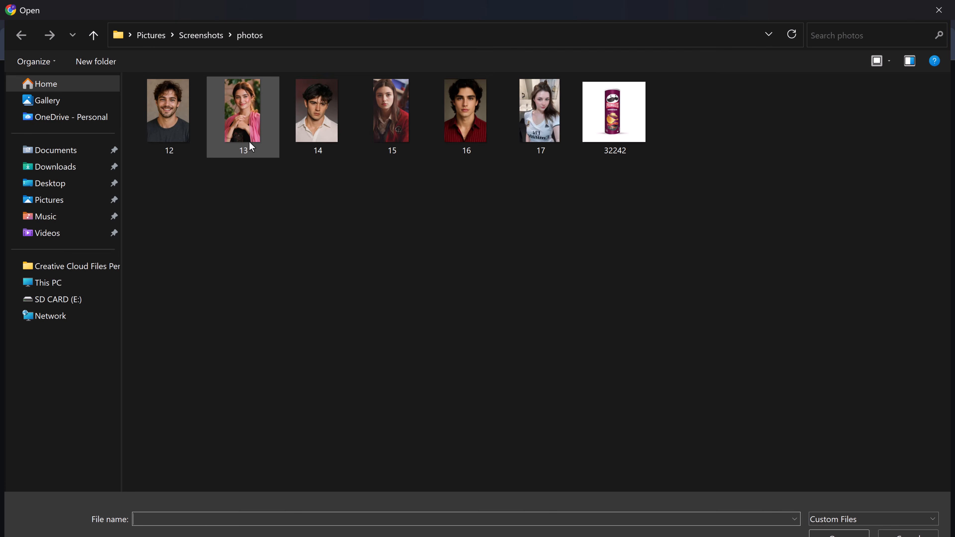
click(250, 141)
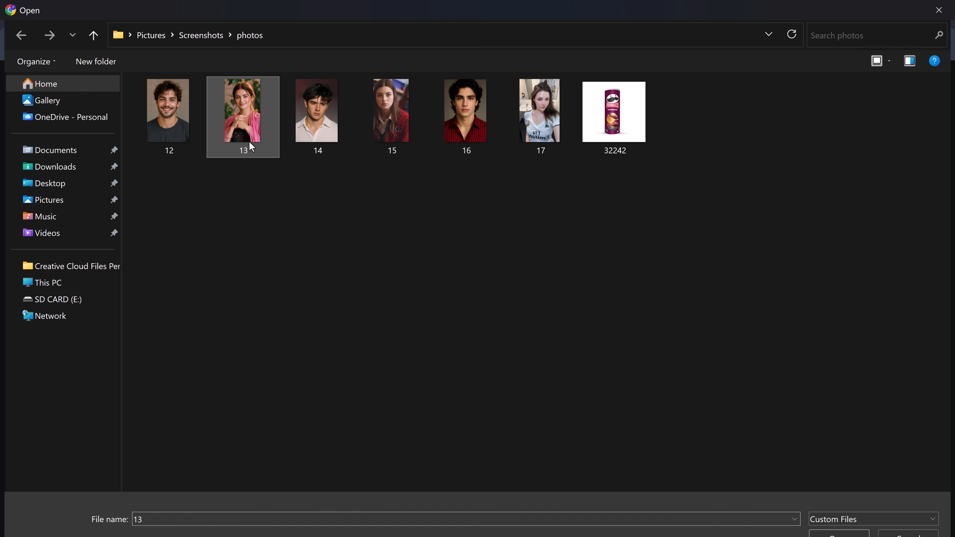
double_click(175, 121)
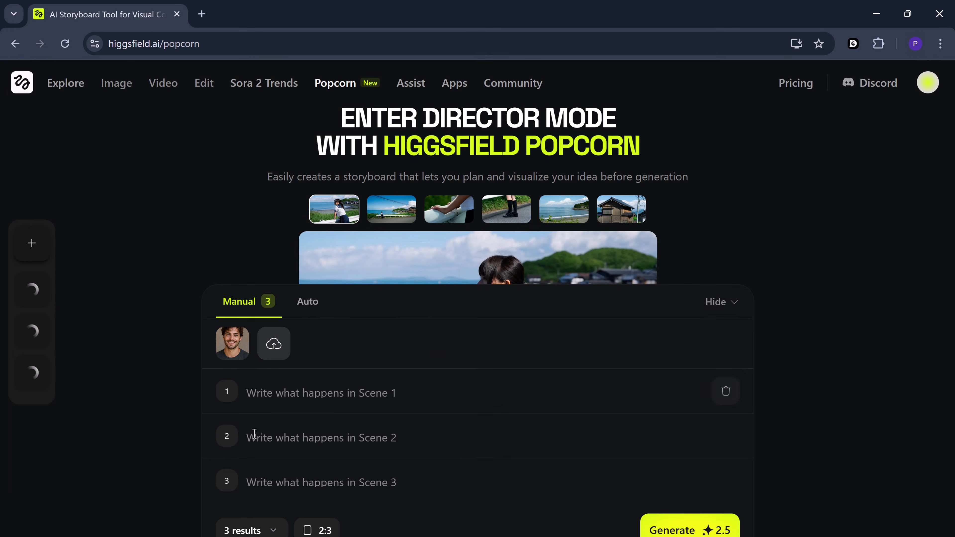
click(277, 346)
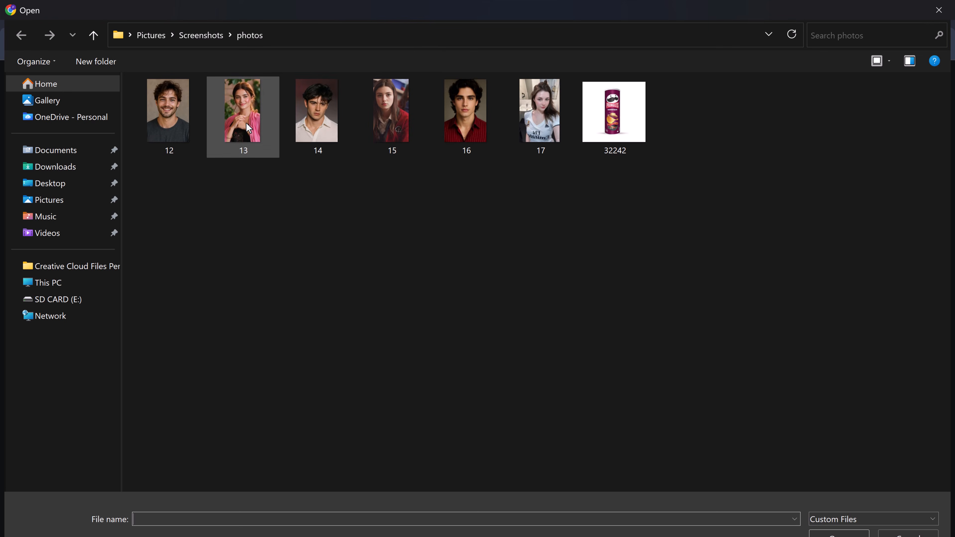
double_click(248, 130)
click(316, 341)
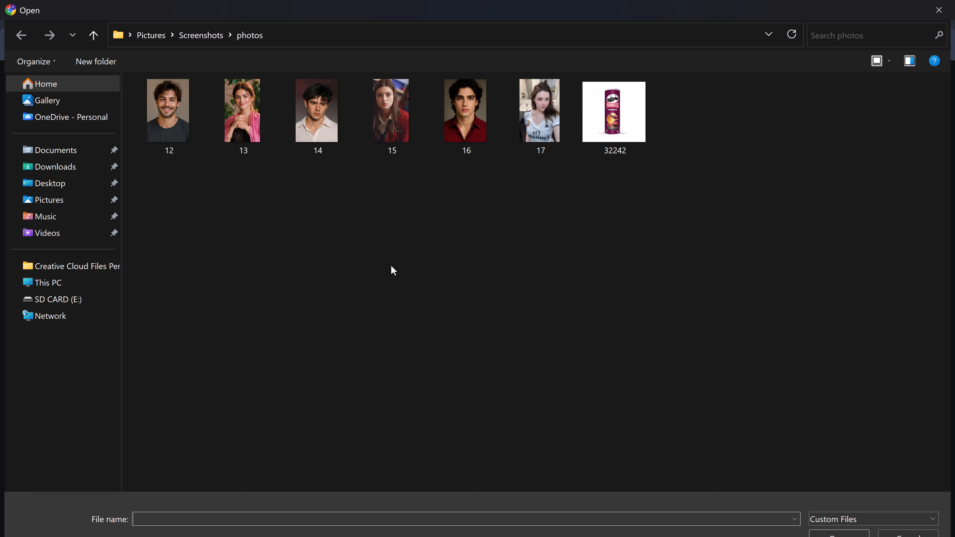
double_click(381, 115)
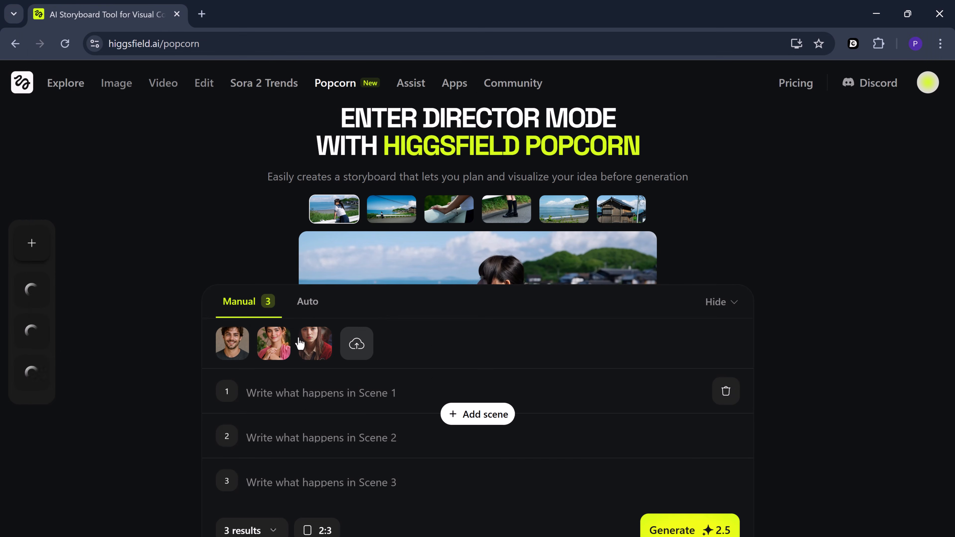
Describe Scene 1 as "The boy and two girls walk quietly through the empty city street at dawn."
click(320, 395)
text(The boy and two girls walk quietly through the empty city street at dawn.)
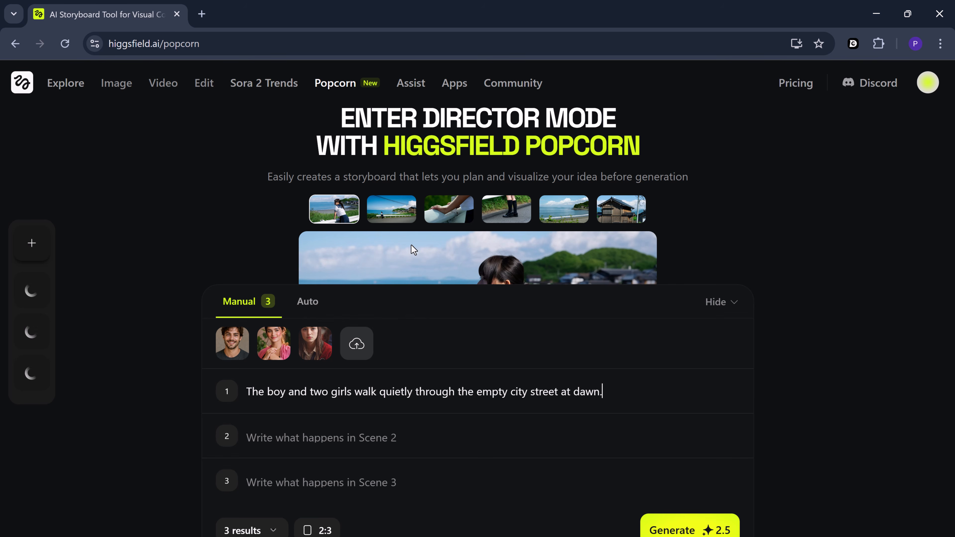
Describe Scene 2 as "They stop by a small café, sharing a moment of silence as rain begins to fall."
click(343, 438)
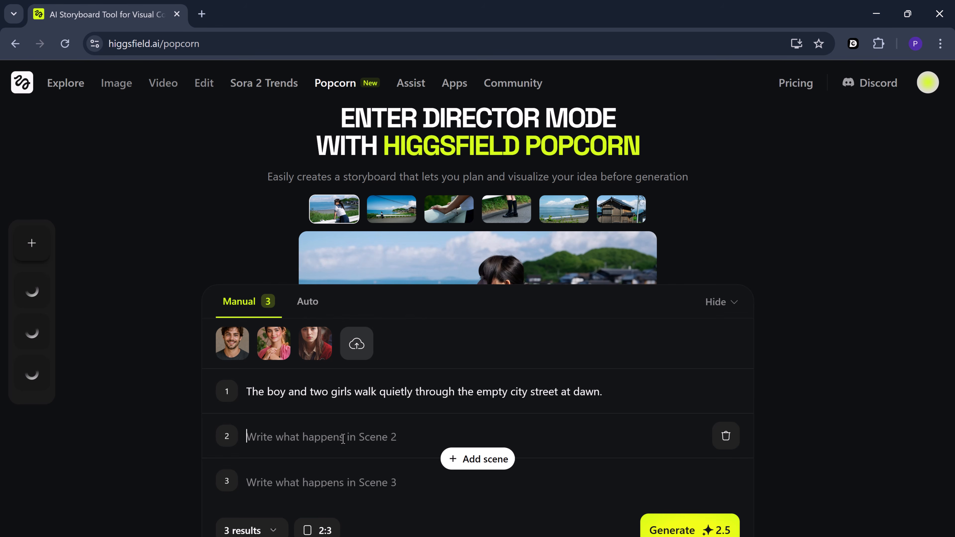
text(They stop by a small café, sharing a moment of silence as rain begins to fall.)
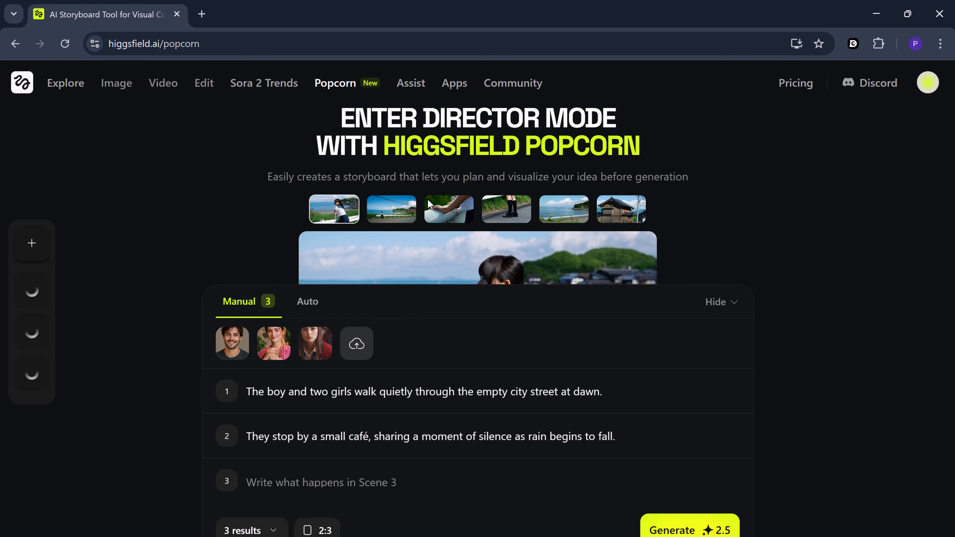
Describe Scene 3 as "Under a single umbrella, the three stand together, watching the sunrise break through the clouds."
click(415, 484)
text(Under a single umbrella, the three stand together, watching the sunrise break through the clouds.)
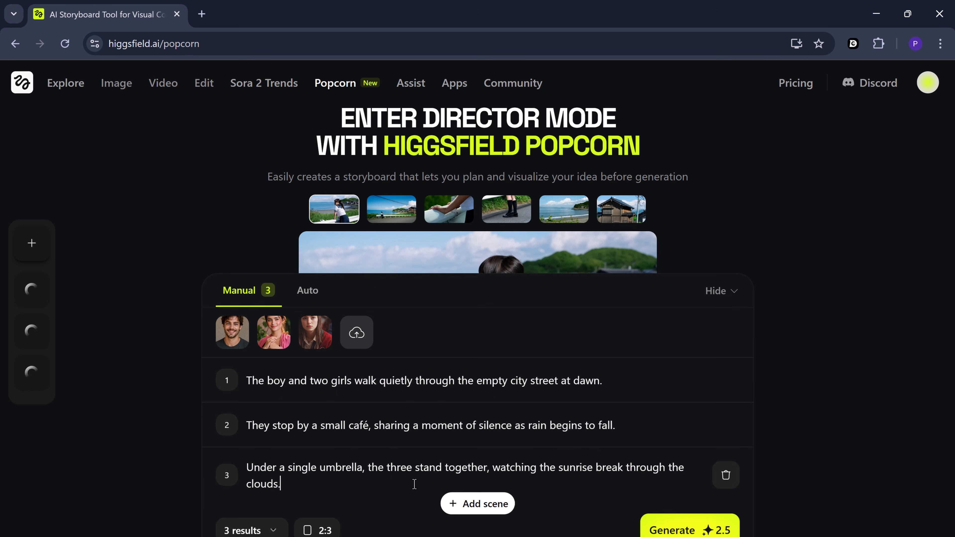
Generate the three-scene manual storyboard with 3 results in a 3:2 aspect ratio
click(281, 532)
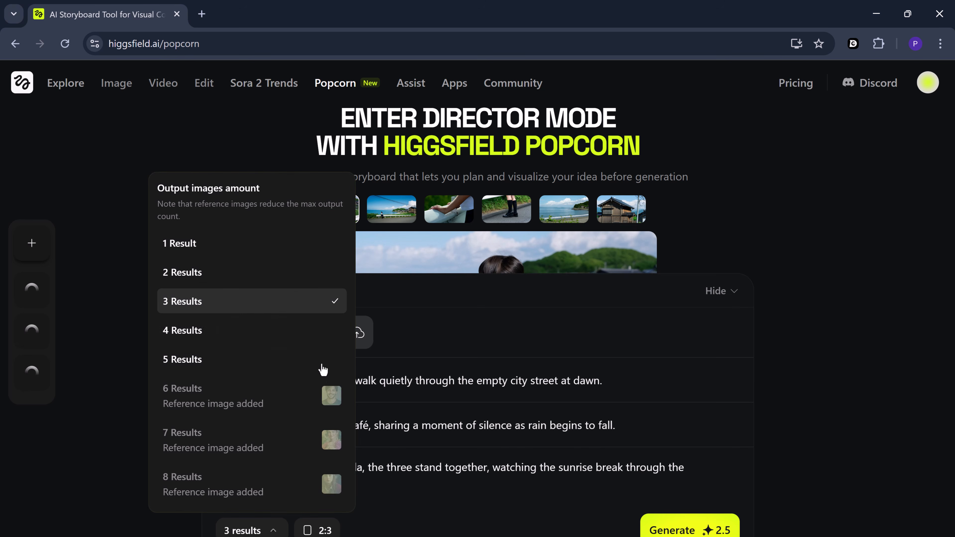
click(465, 519)
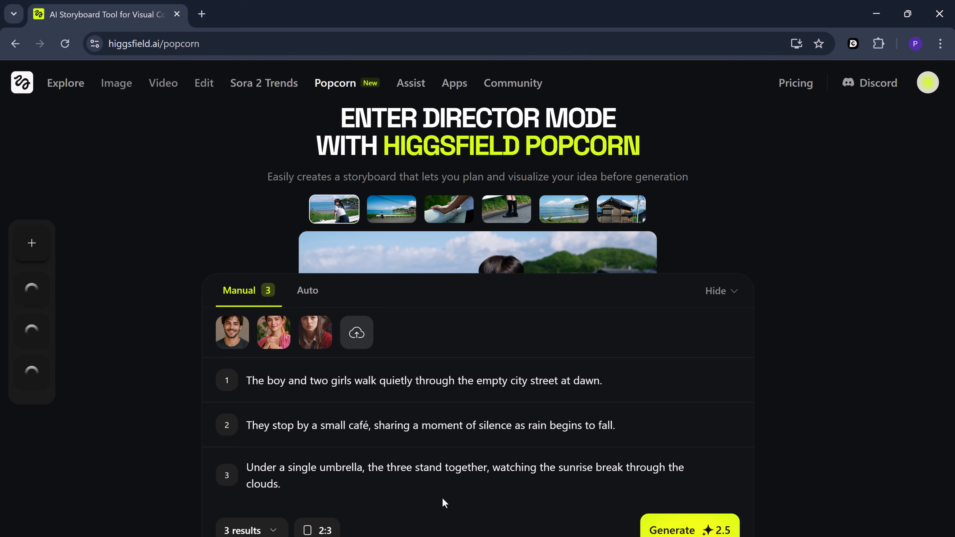
click(468, 508)
click(707, 529)
click(707, 528)
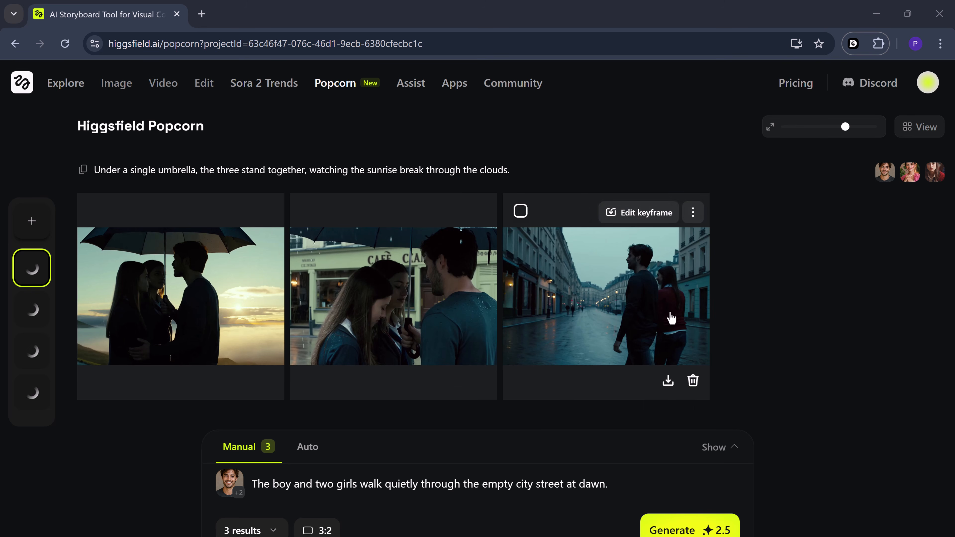
View the generated café scene enlarged, close it, and open a blank Popcorn storyboard project
click(436, 295)
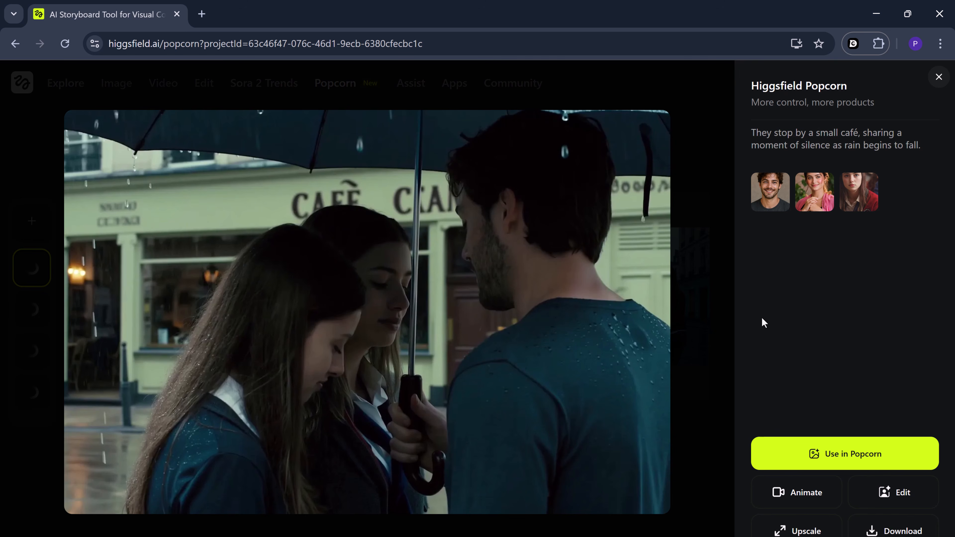
click(939, 79)
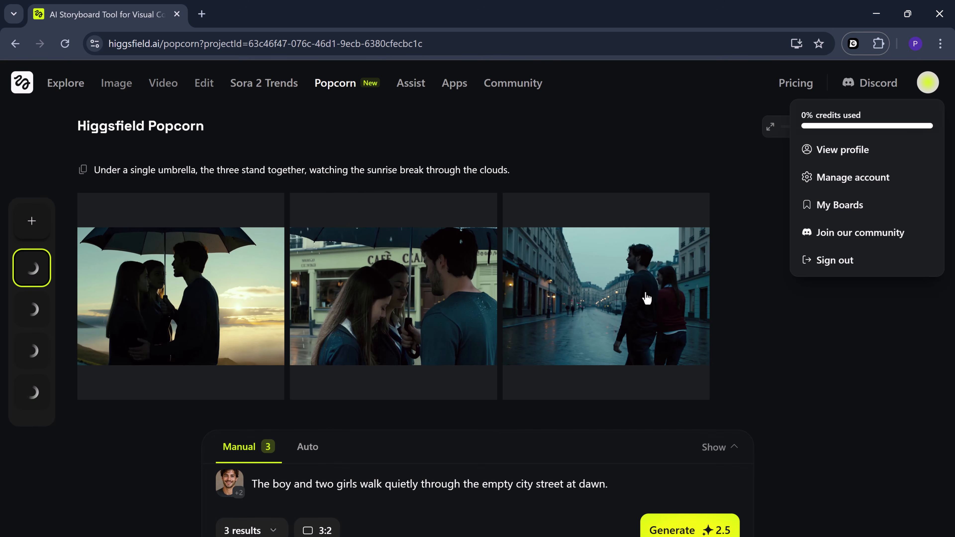
click(33, 221)
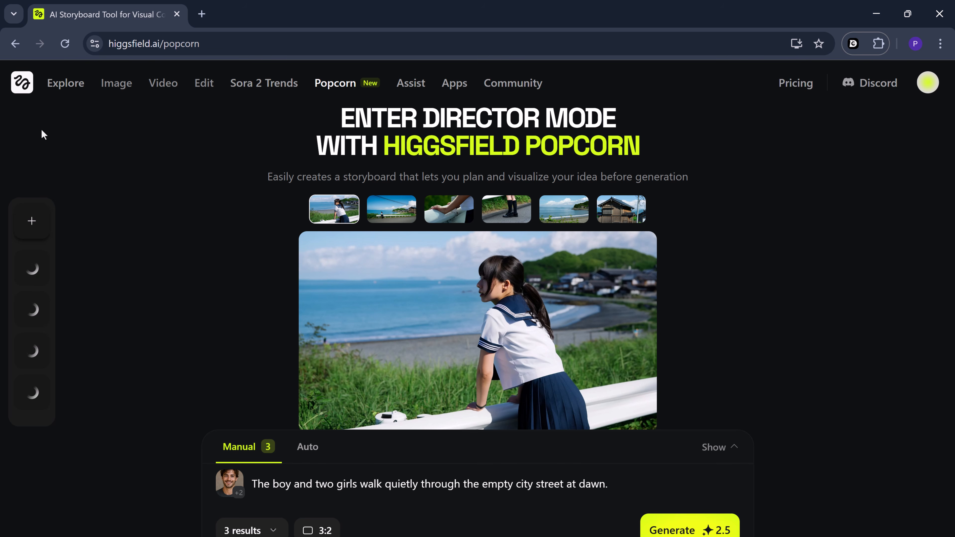
Open the Explore page and examine its community, Visual Effects and Higgsfield Soul galleries
click(60, 87)
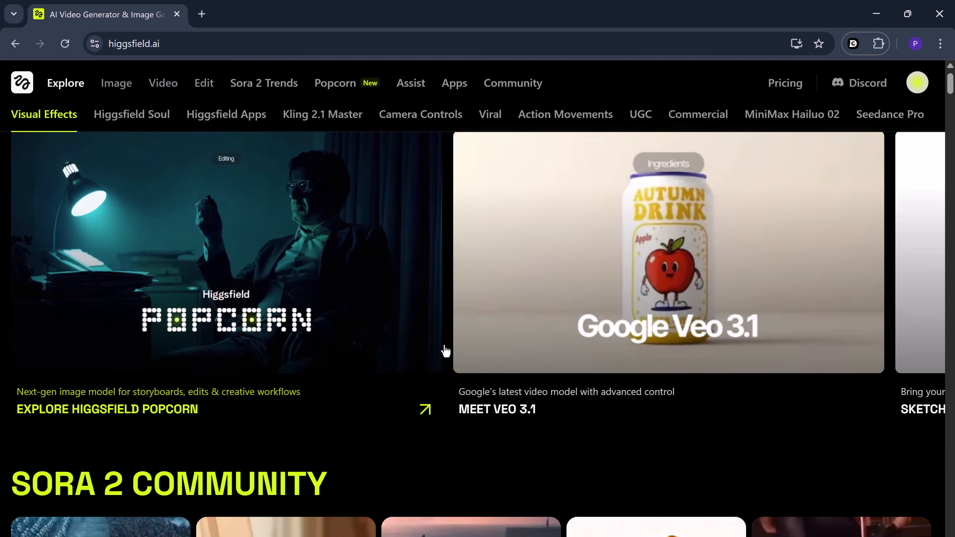
scroll(446, 351, down, 7)
scroll(445, 351, down, 1)
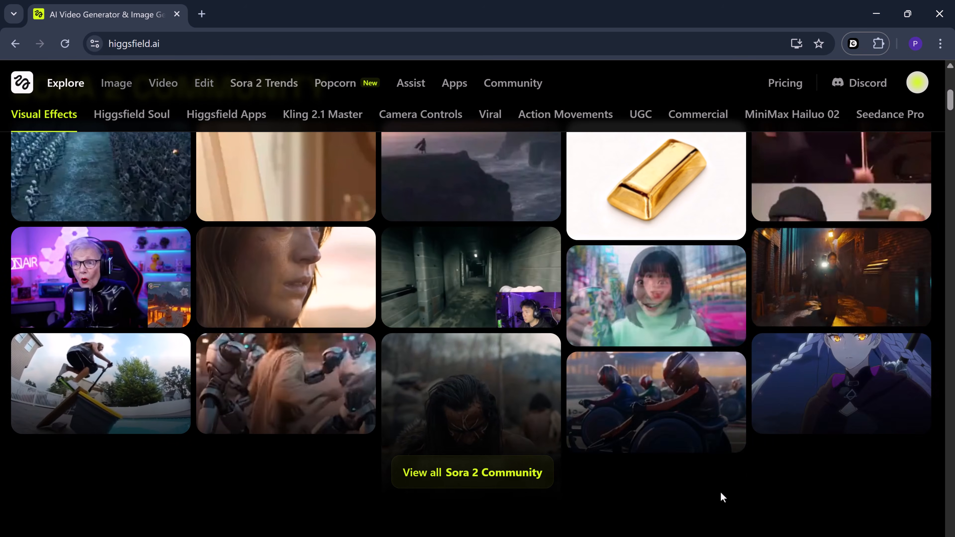
scroll(721, 491, down, 7)
scroll(650, 457, down, 12)
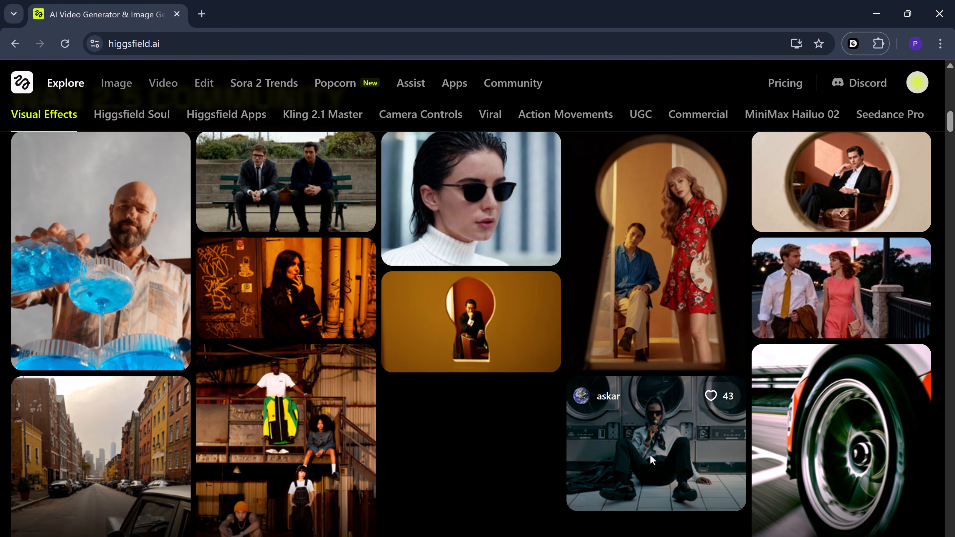
scroll(652, 459, down, 15)
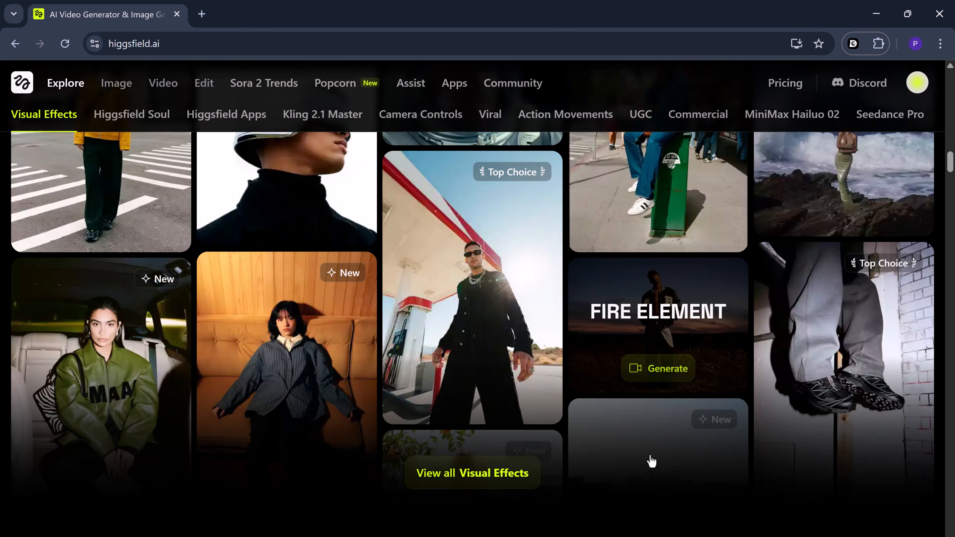
scroll(652, 460, down, 2)
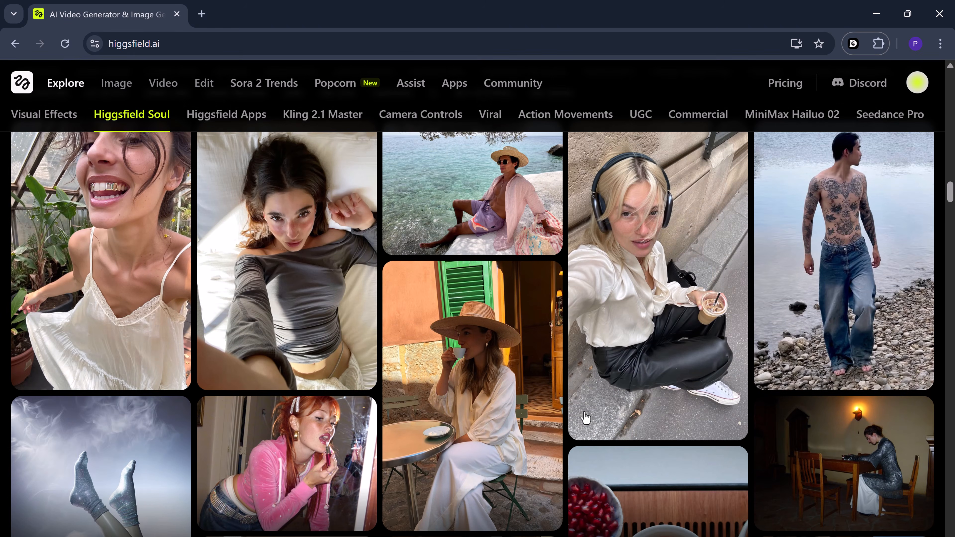
scroll(410, 320, up, 10)
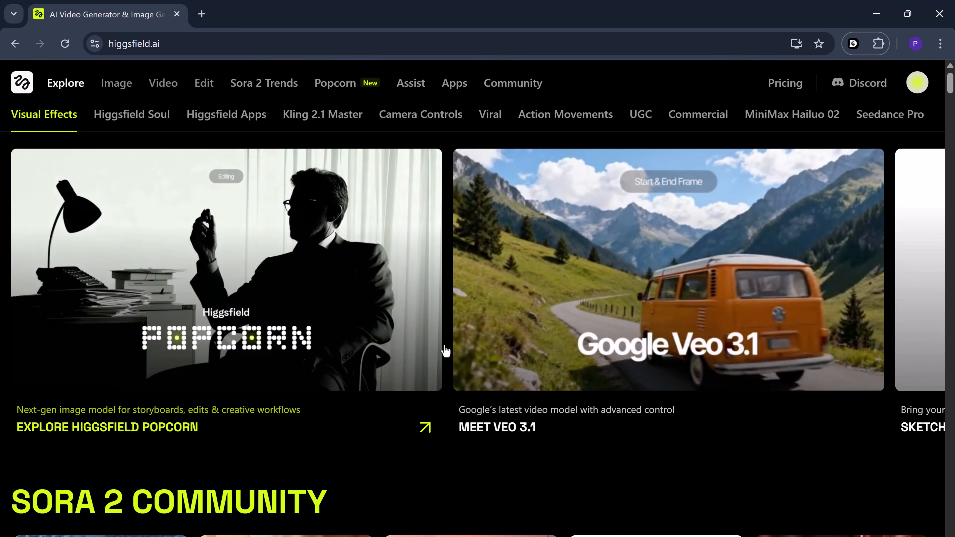
Examine the Explore galleries again from the Sora 2 Community down past the Higgsfield Apps section
scroll(446, 351, down, 1)
scroll(445, 348, down, 8)
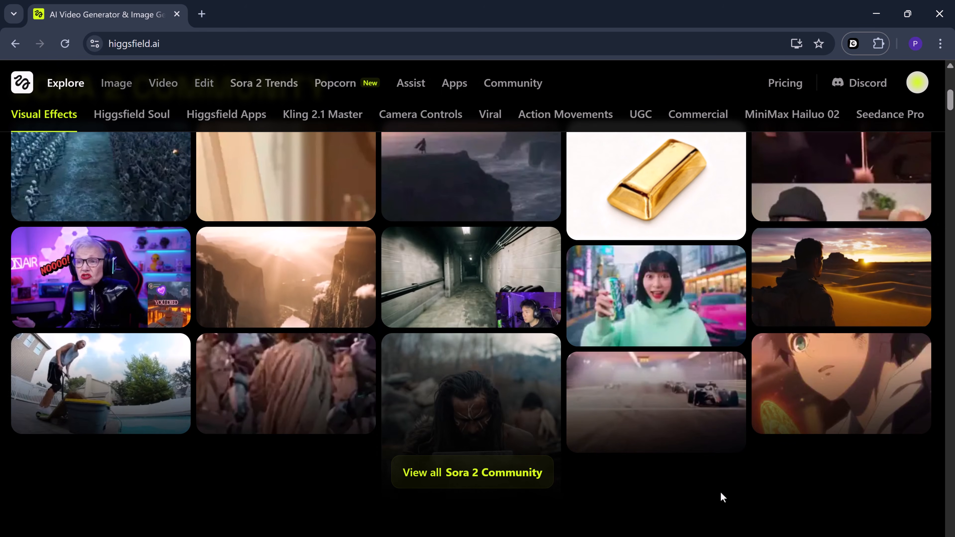
scroll(721, 491, down, 1)
scroll(650, 455, down, 12)
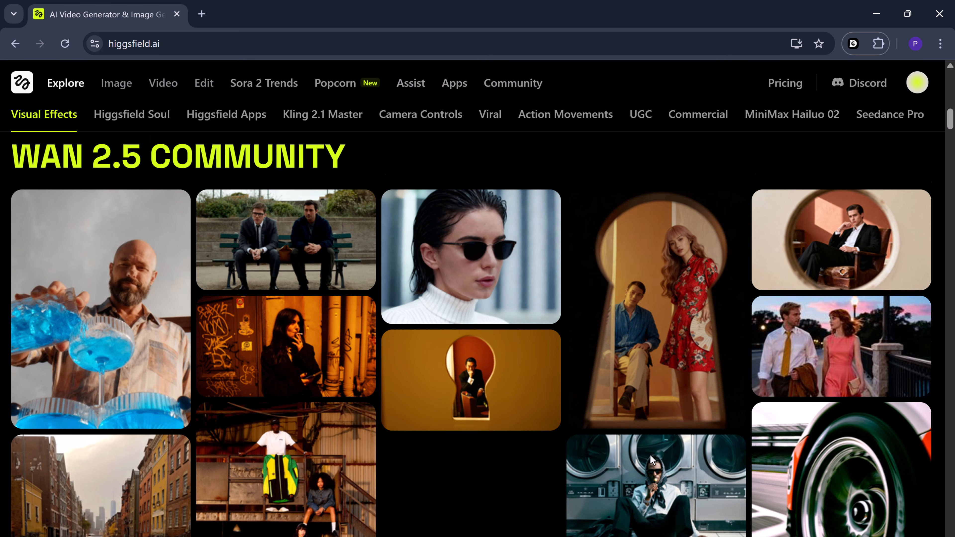
scroll(650, 454, down, 20)
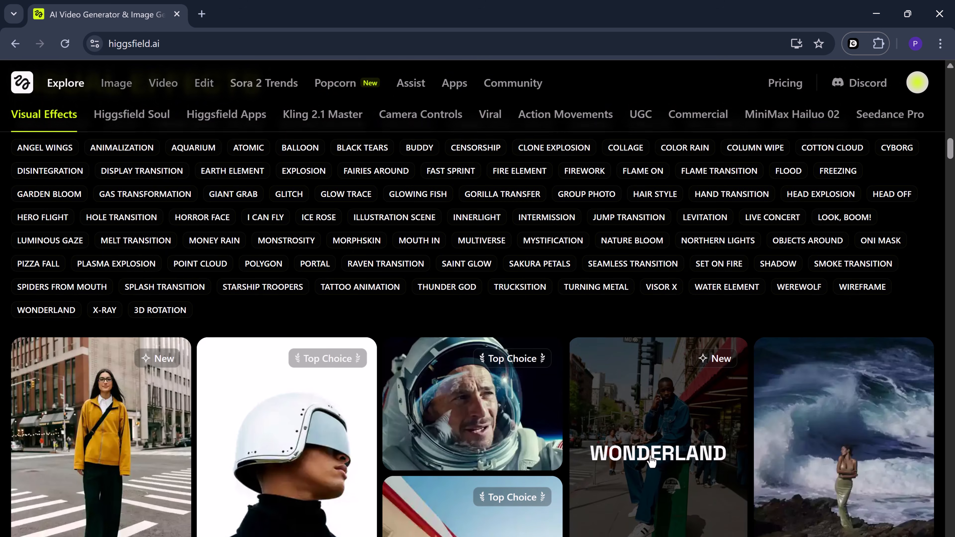
scroll(652, 461, down, 10)
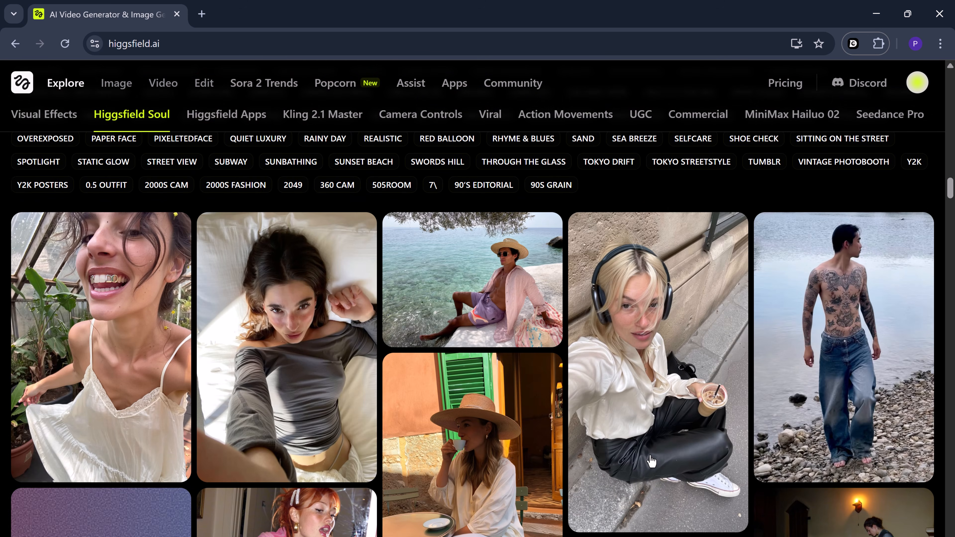
scroll(652, 461, down, 10)
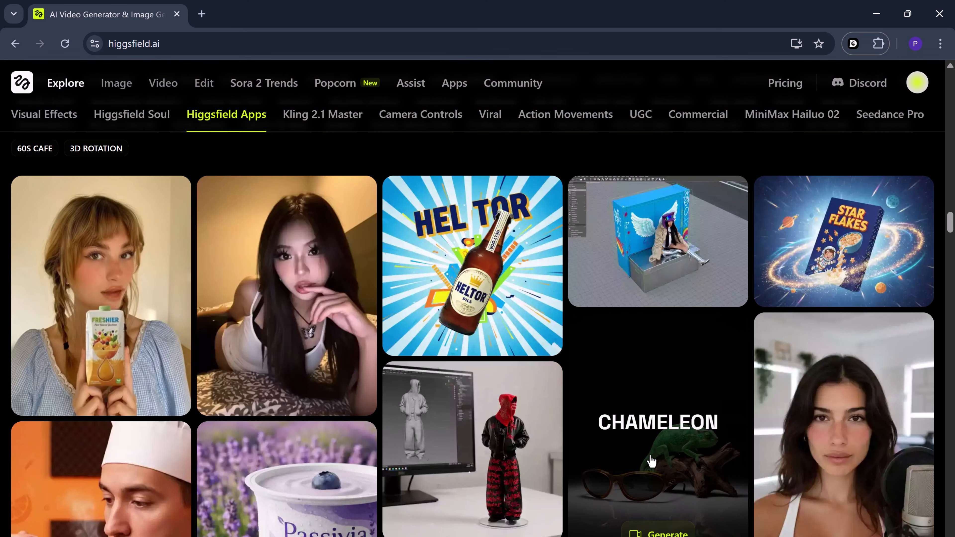
scroll(652, 462, down, 10)
scroll(652, 461, down, 4)
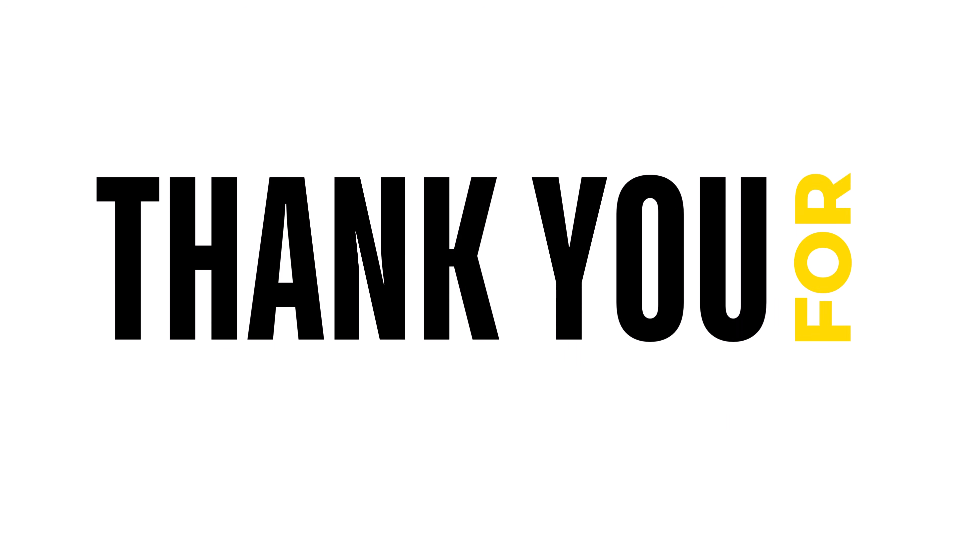